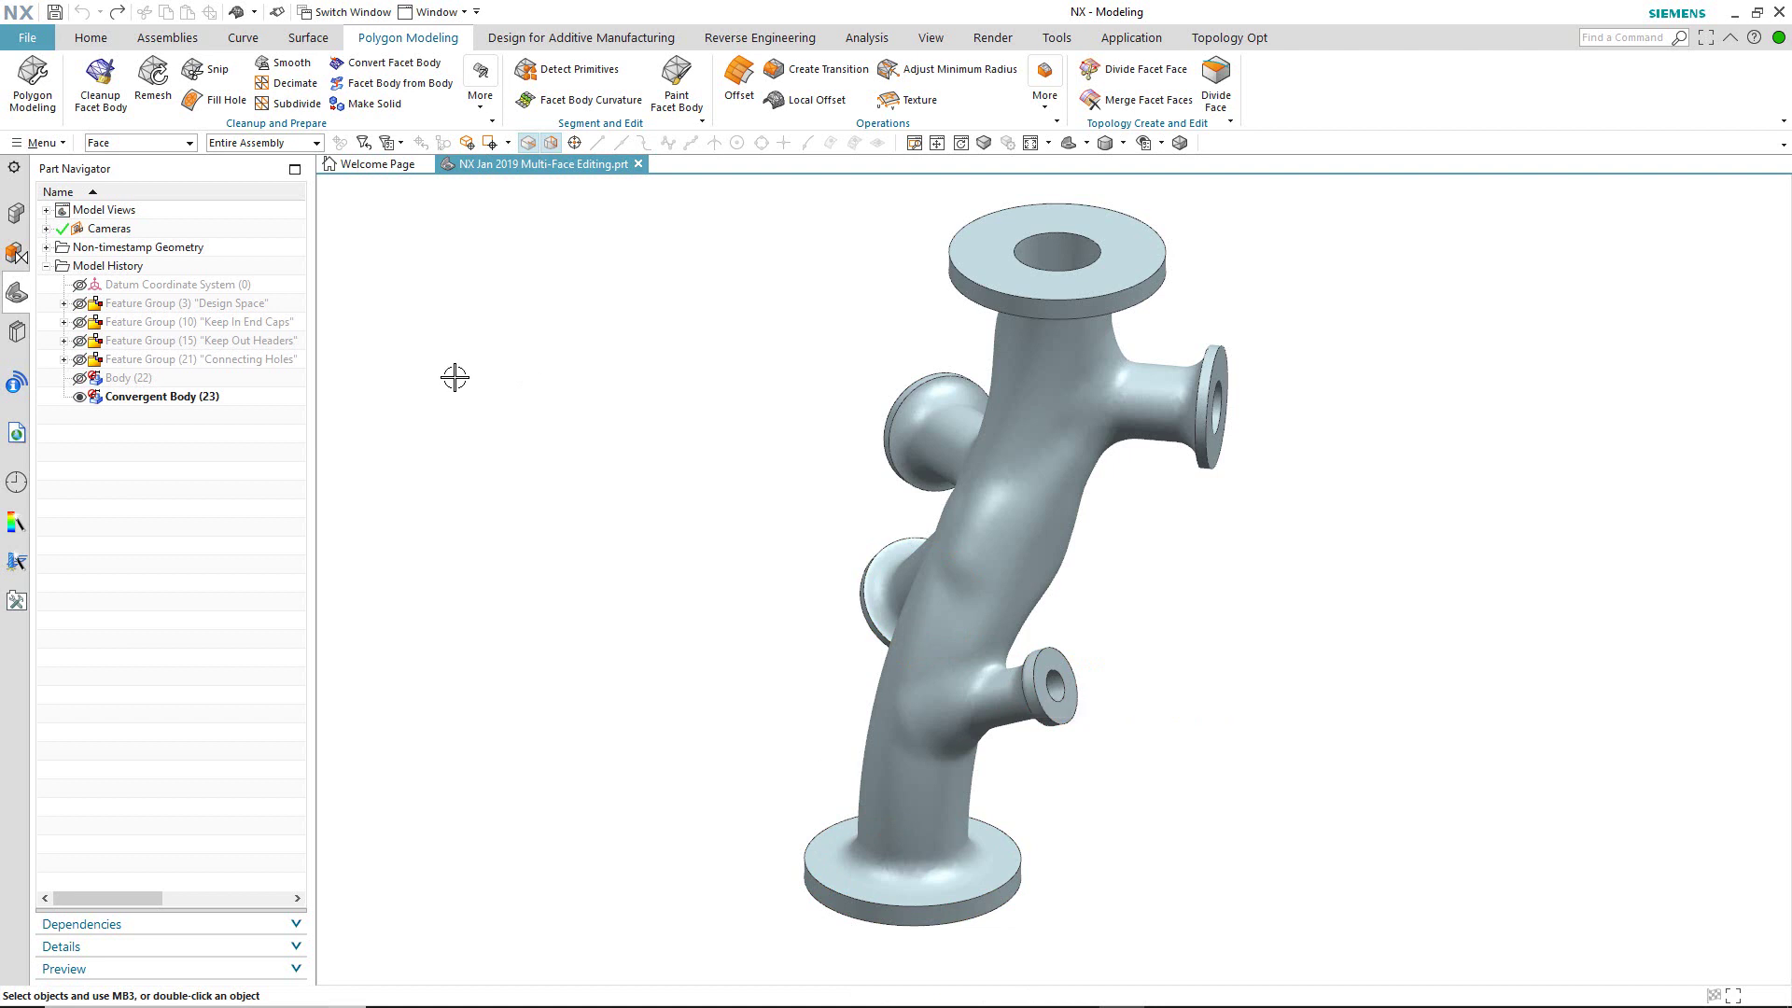
- Use Local Offset to push the top flange facet region out by 5 mm
click(814, 101)
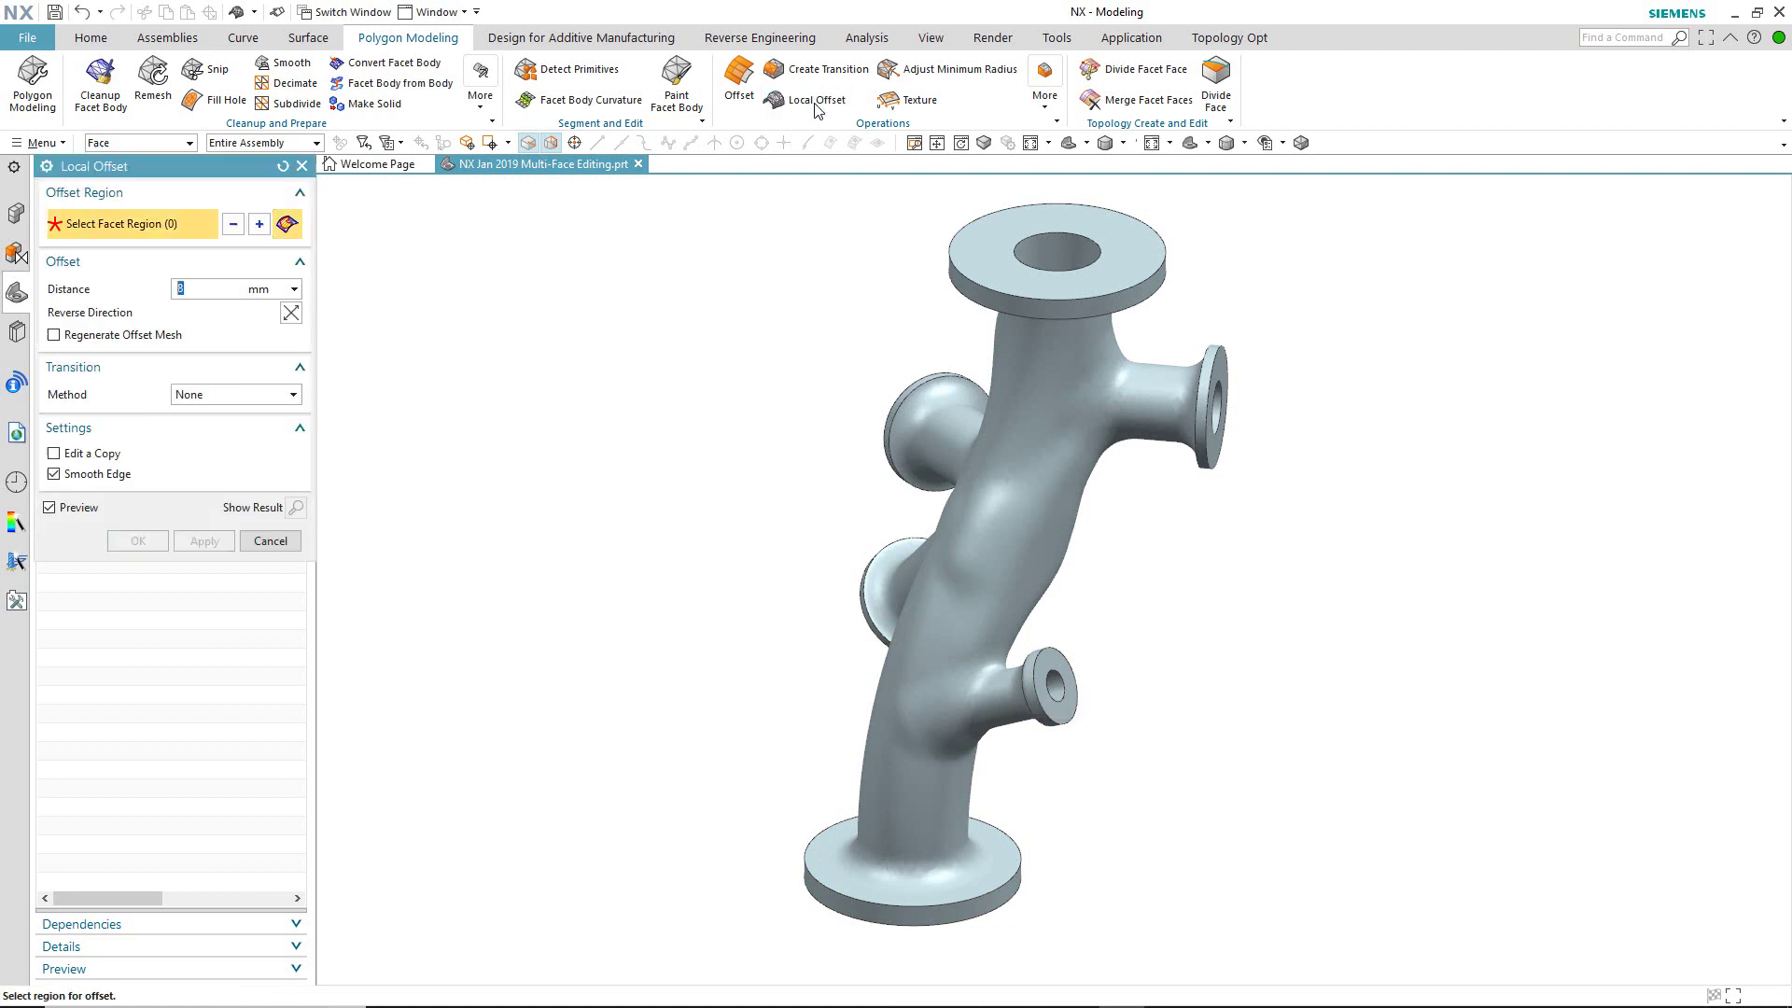
click(974, 288)
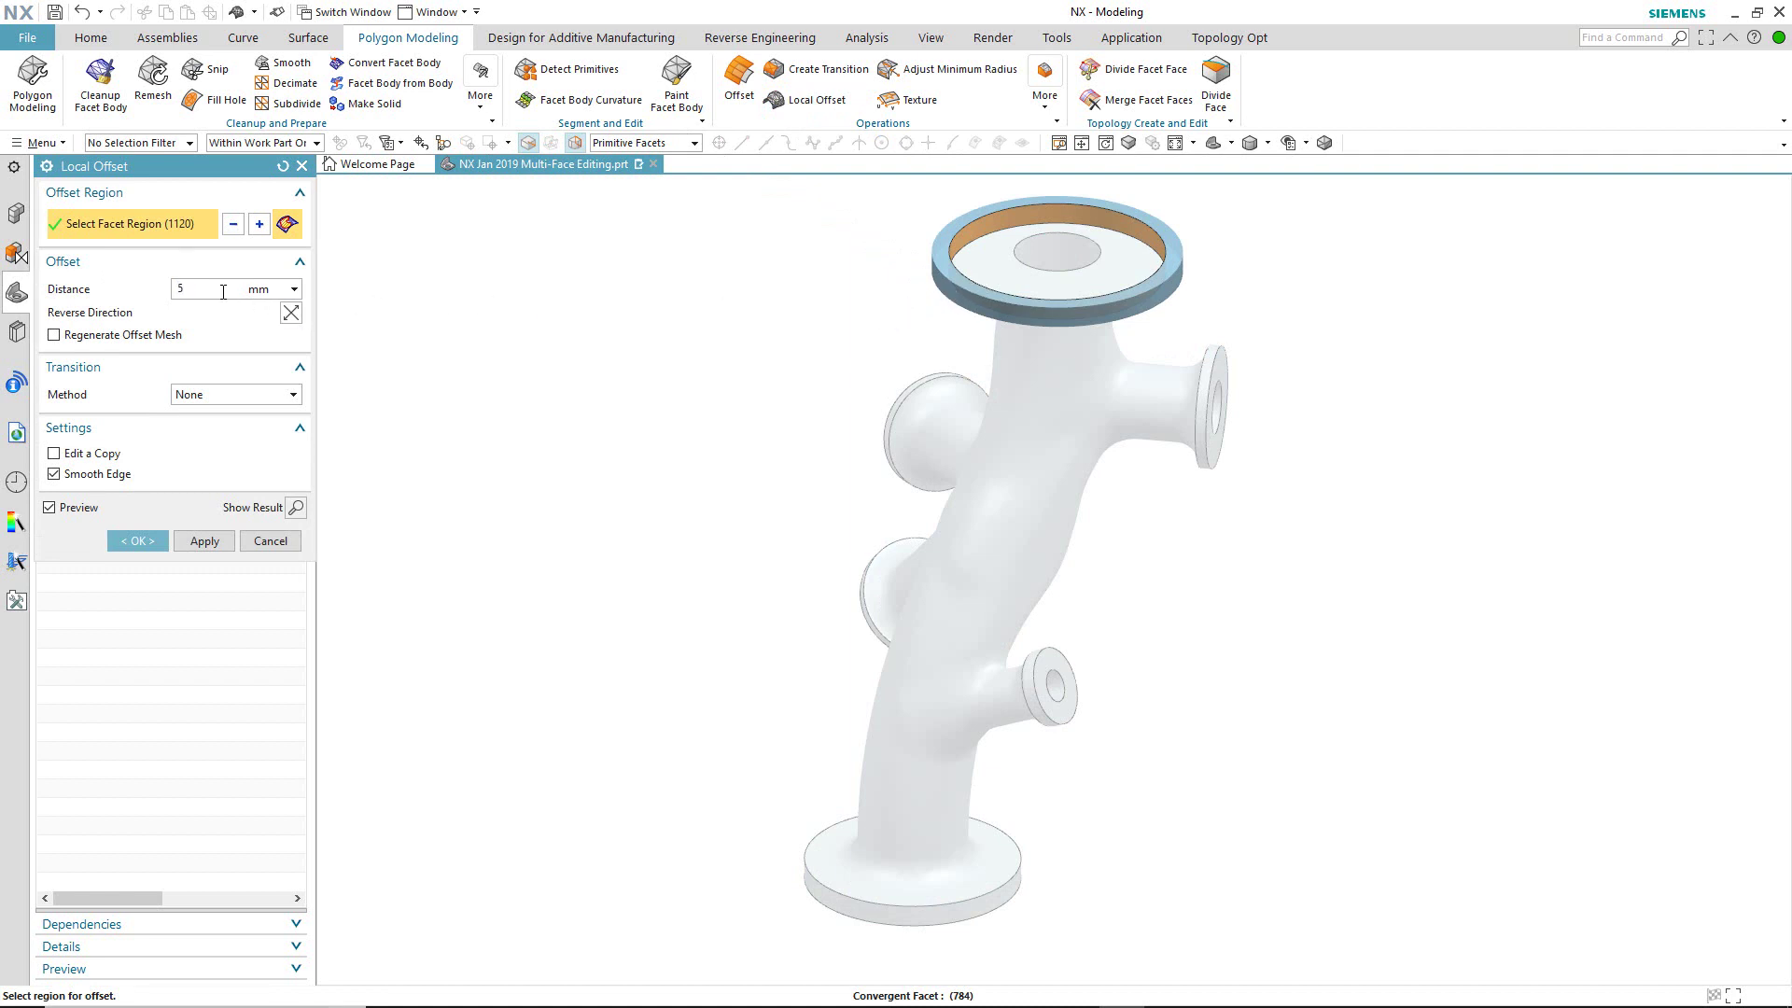
double_click(223, 292)
click(140, 543)
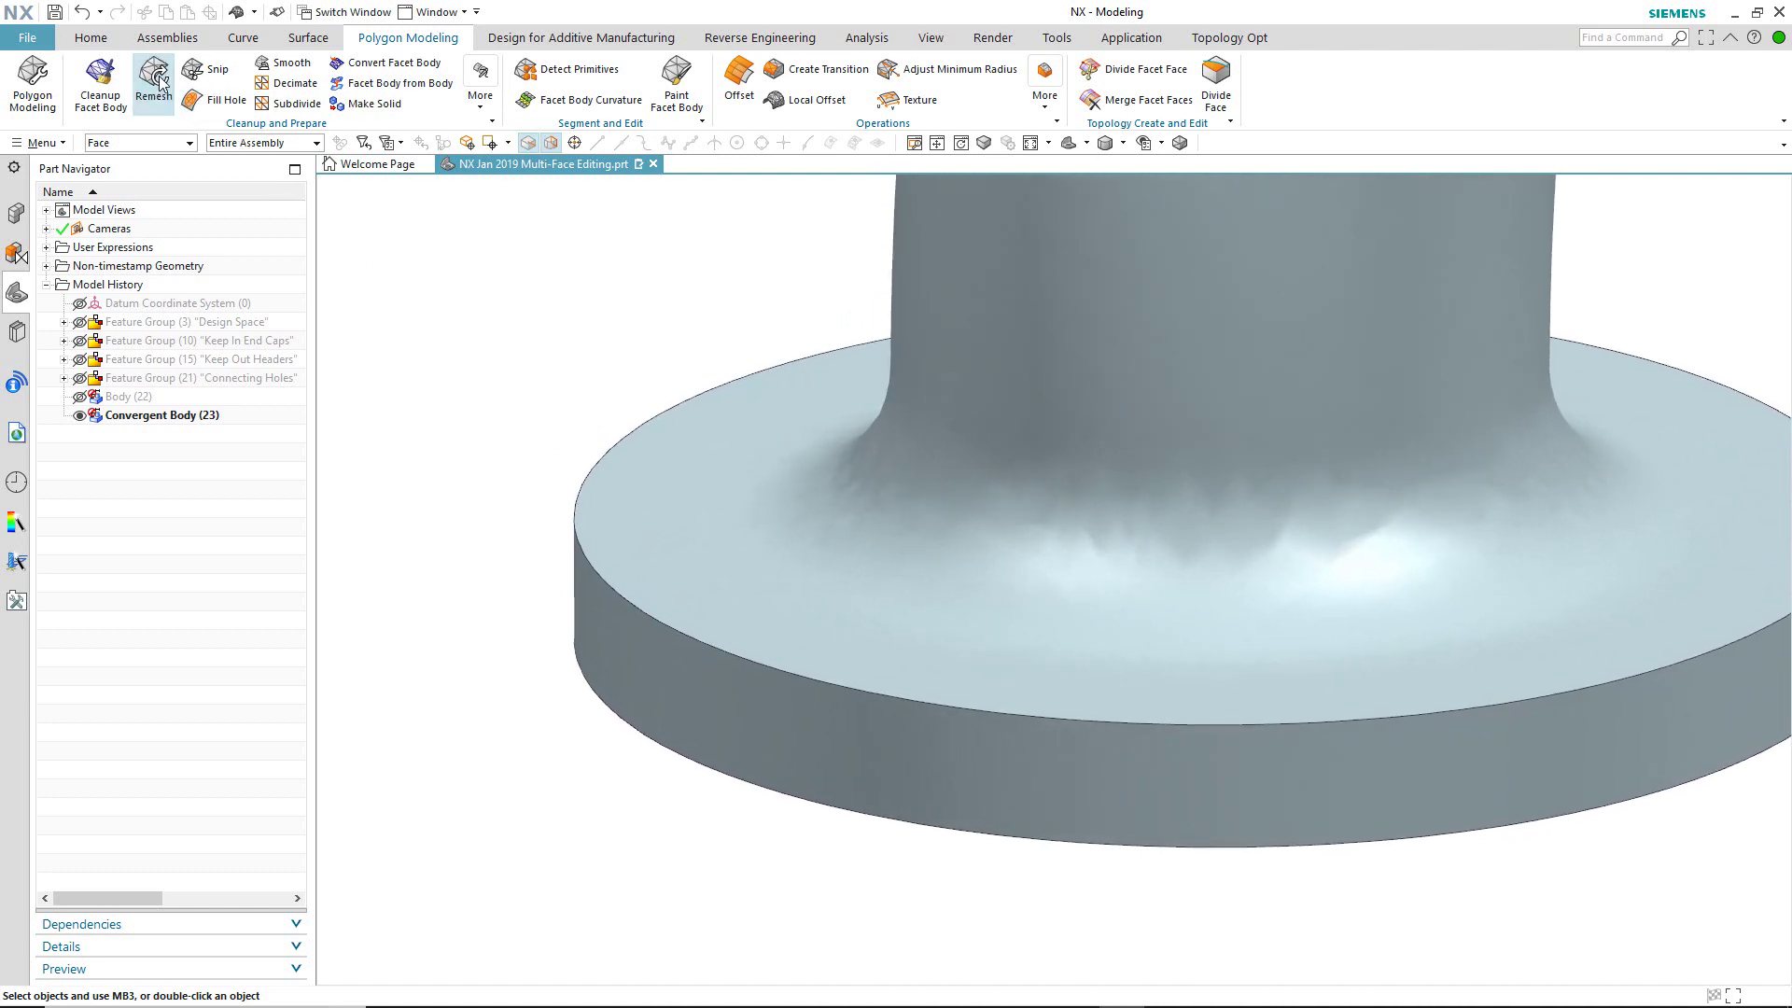
- Remesh the brushed bottom-flange rim patch at 0.5 mm average facet size, showing facet edges
click(156, 86)
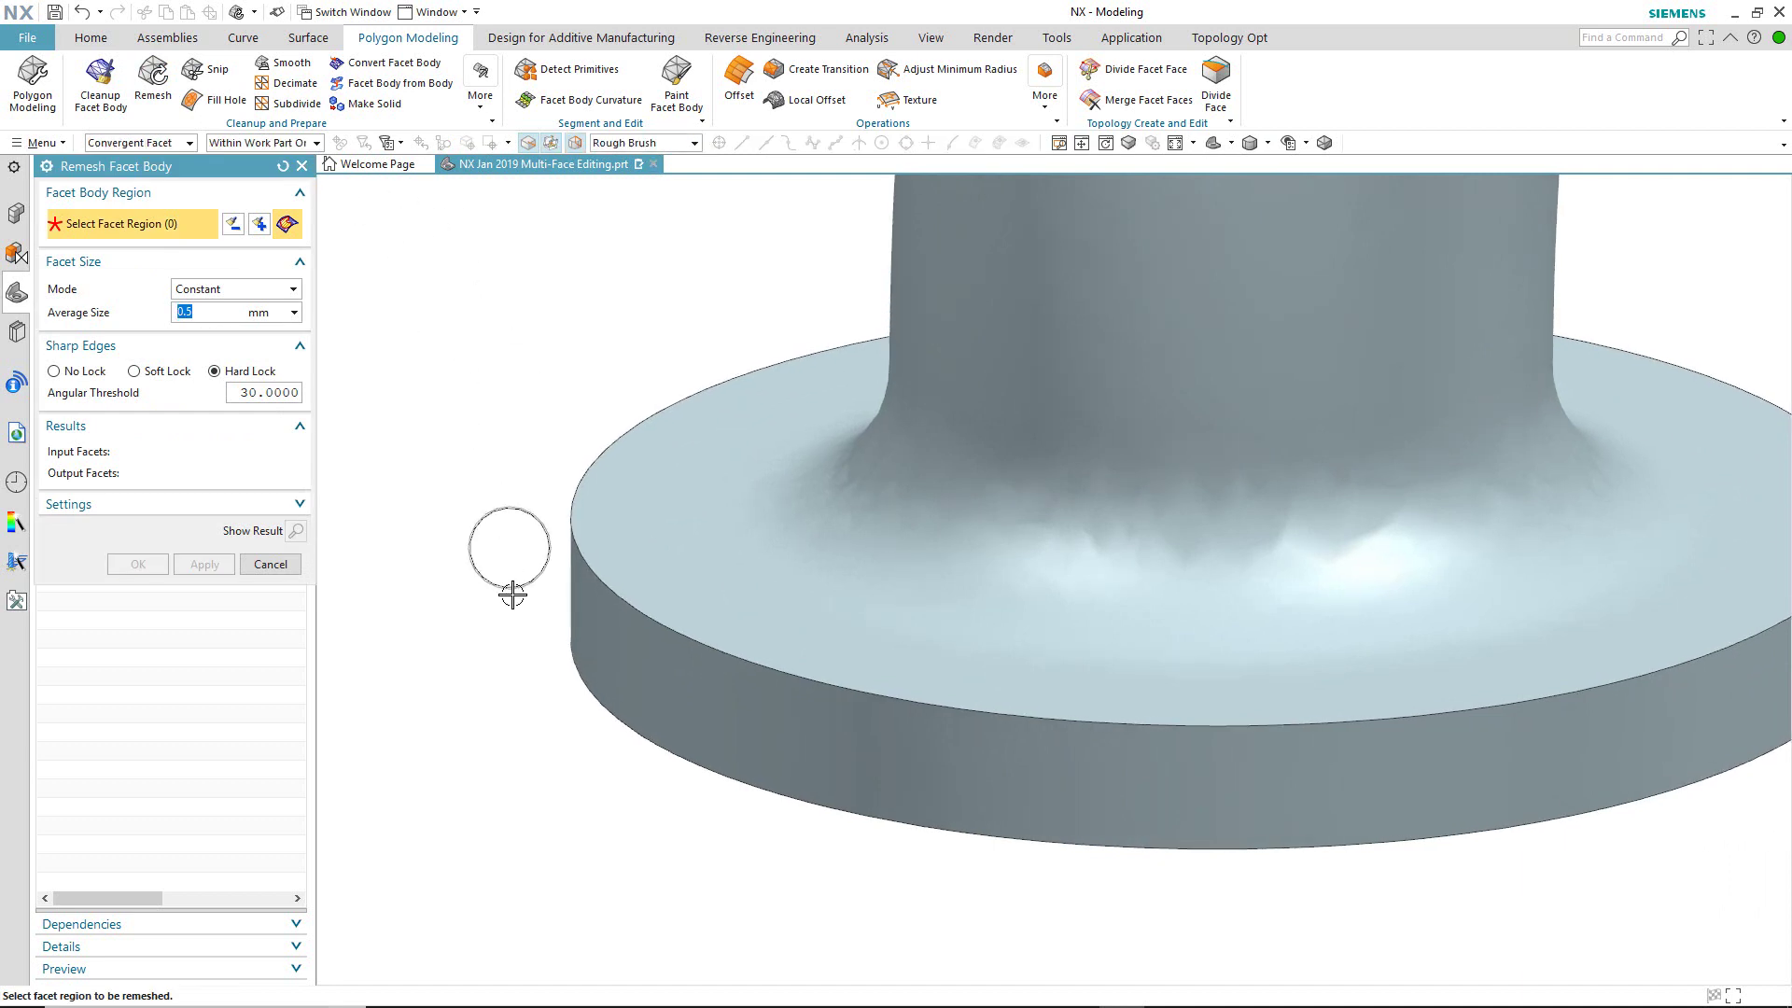
mouse_move(719, 747)
mouse_down()
mouse_move(743, 717)
mouse_move(766, 726)
mouse_move(677, 676)
mouse_move(960, 760)
mouse_move(974, 686)
mouse_move(740, 608)
mouse_up()
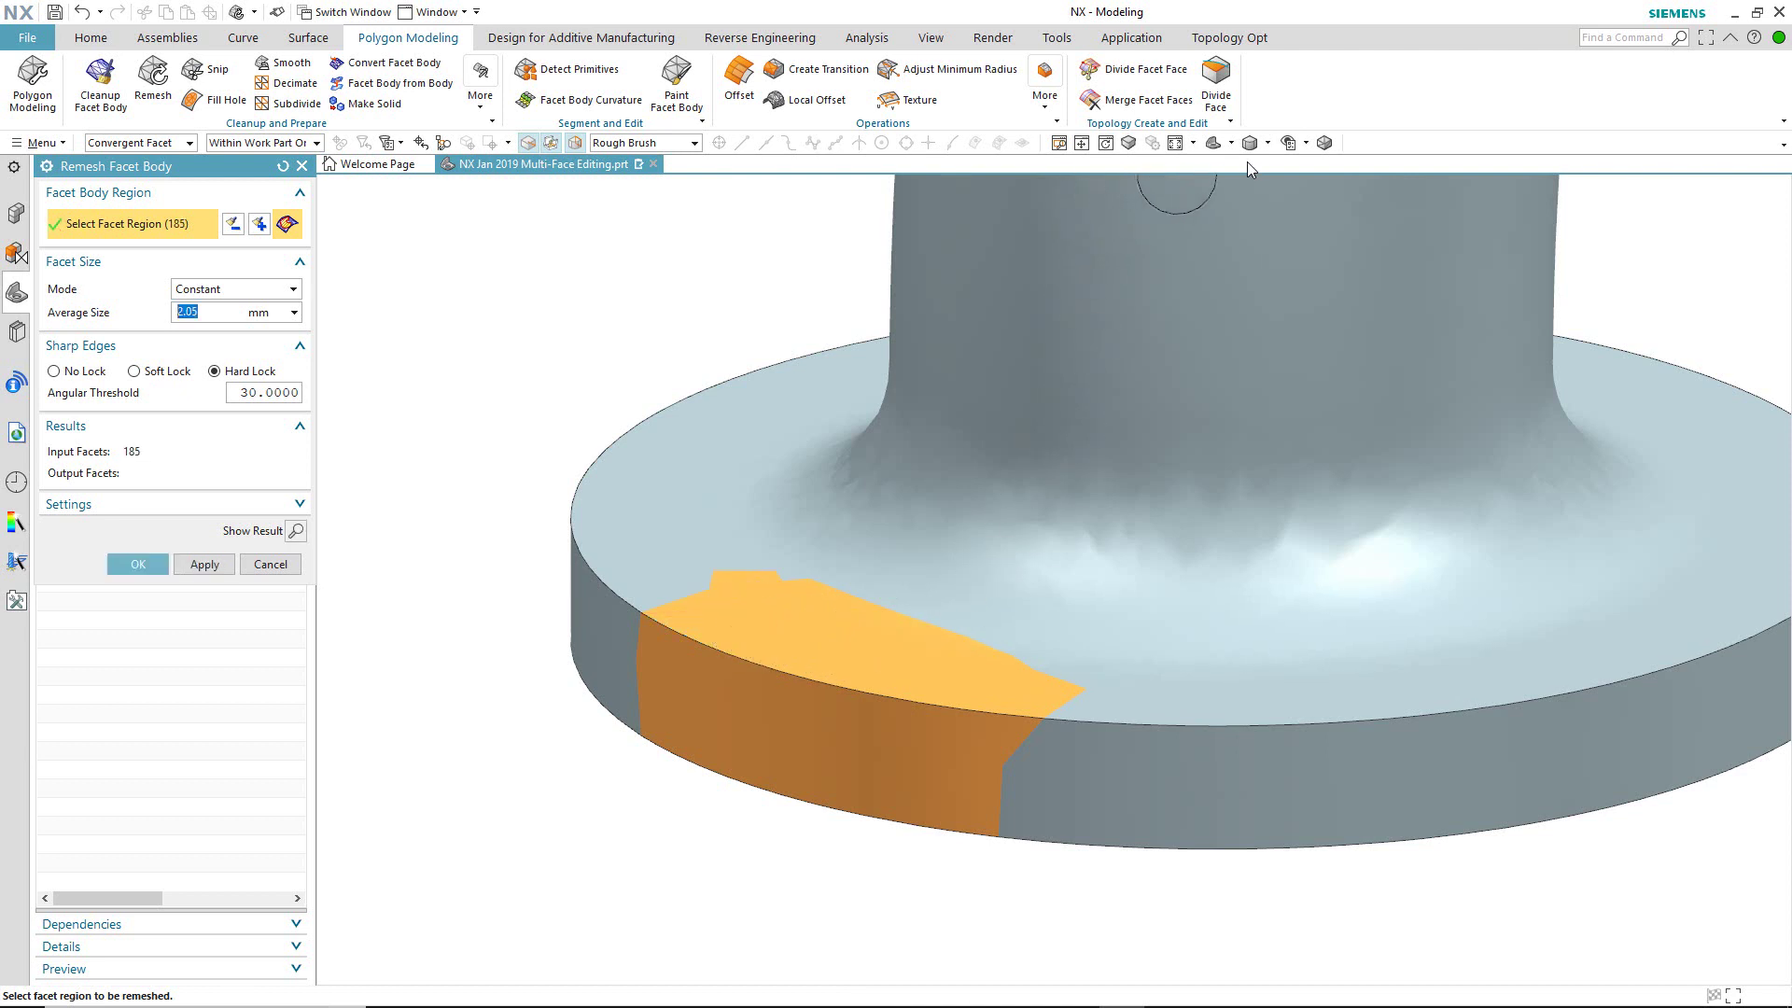
click(1325, 142)
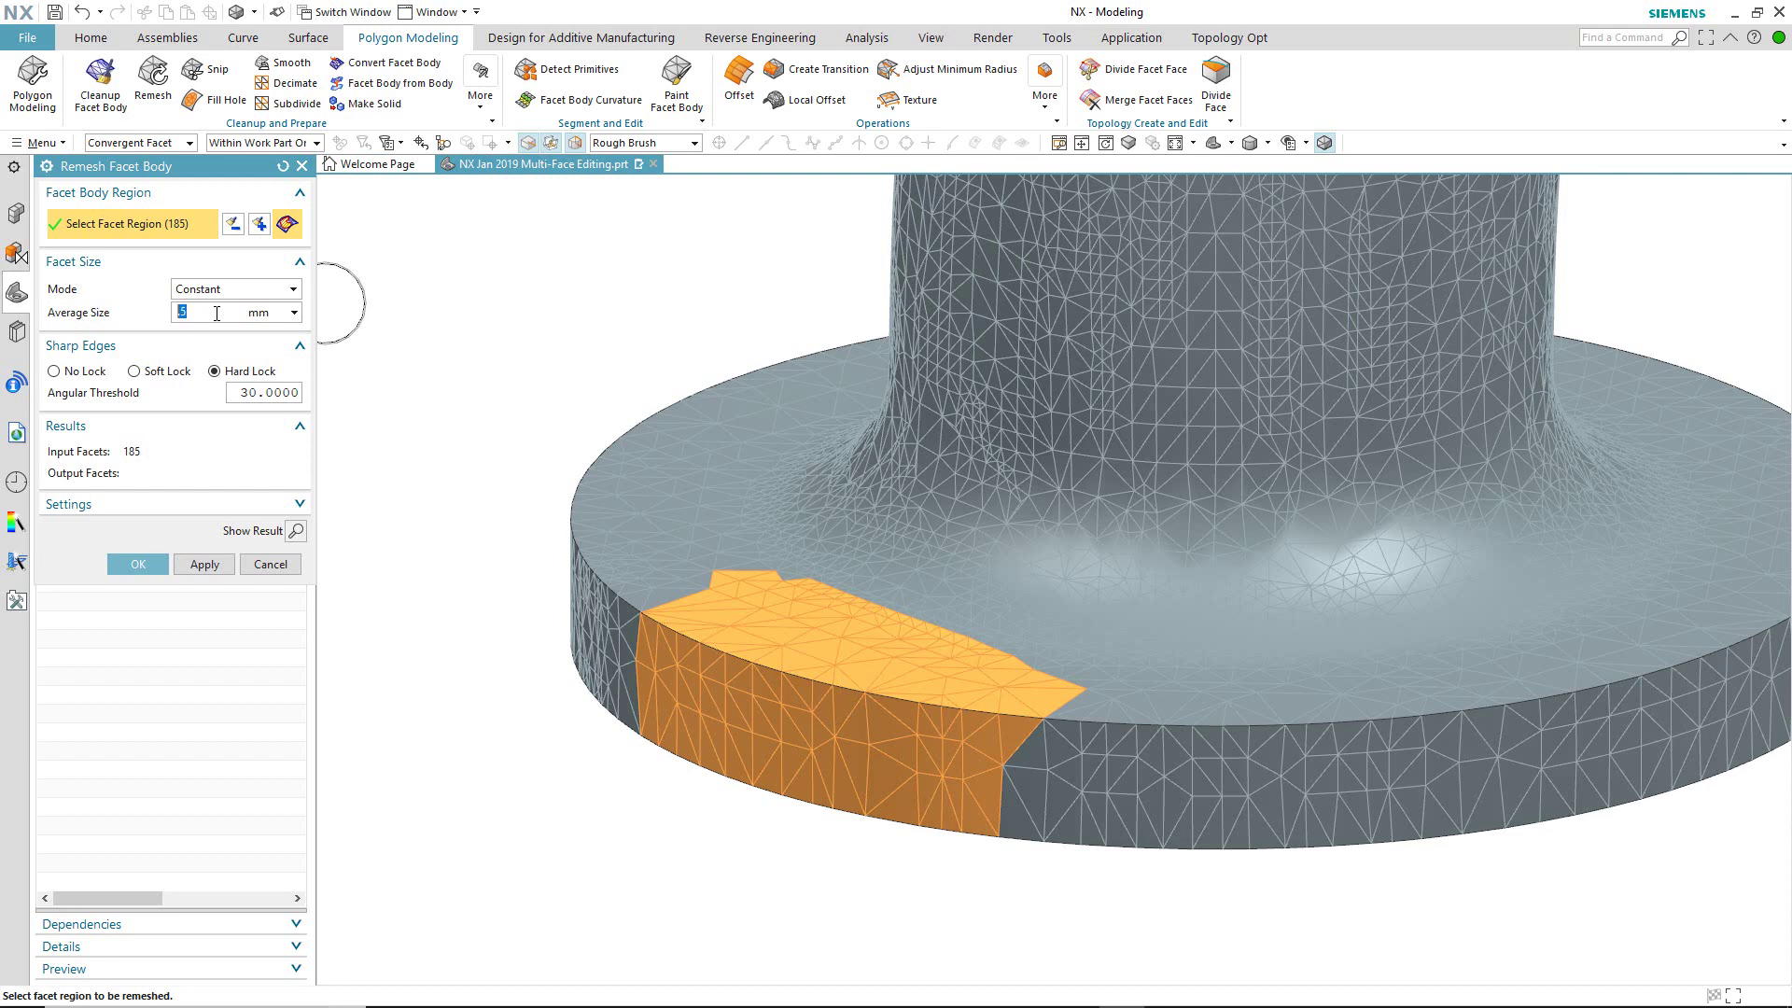
click(149, 563)
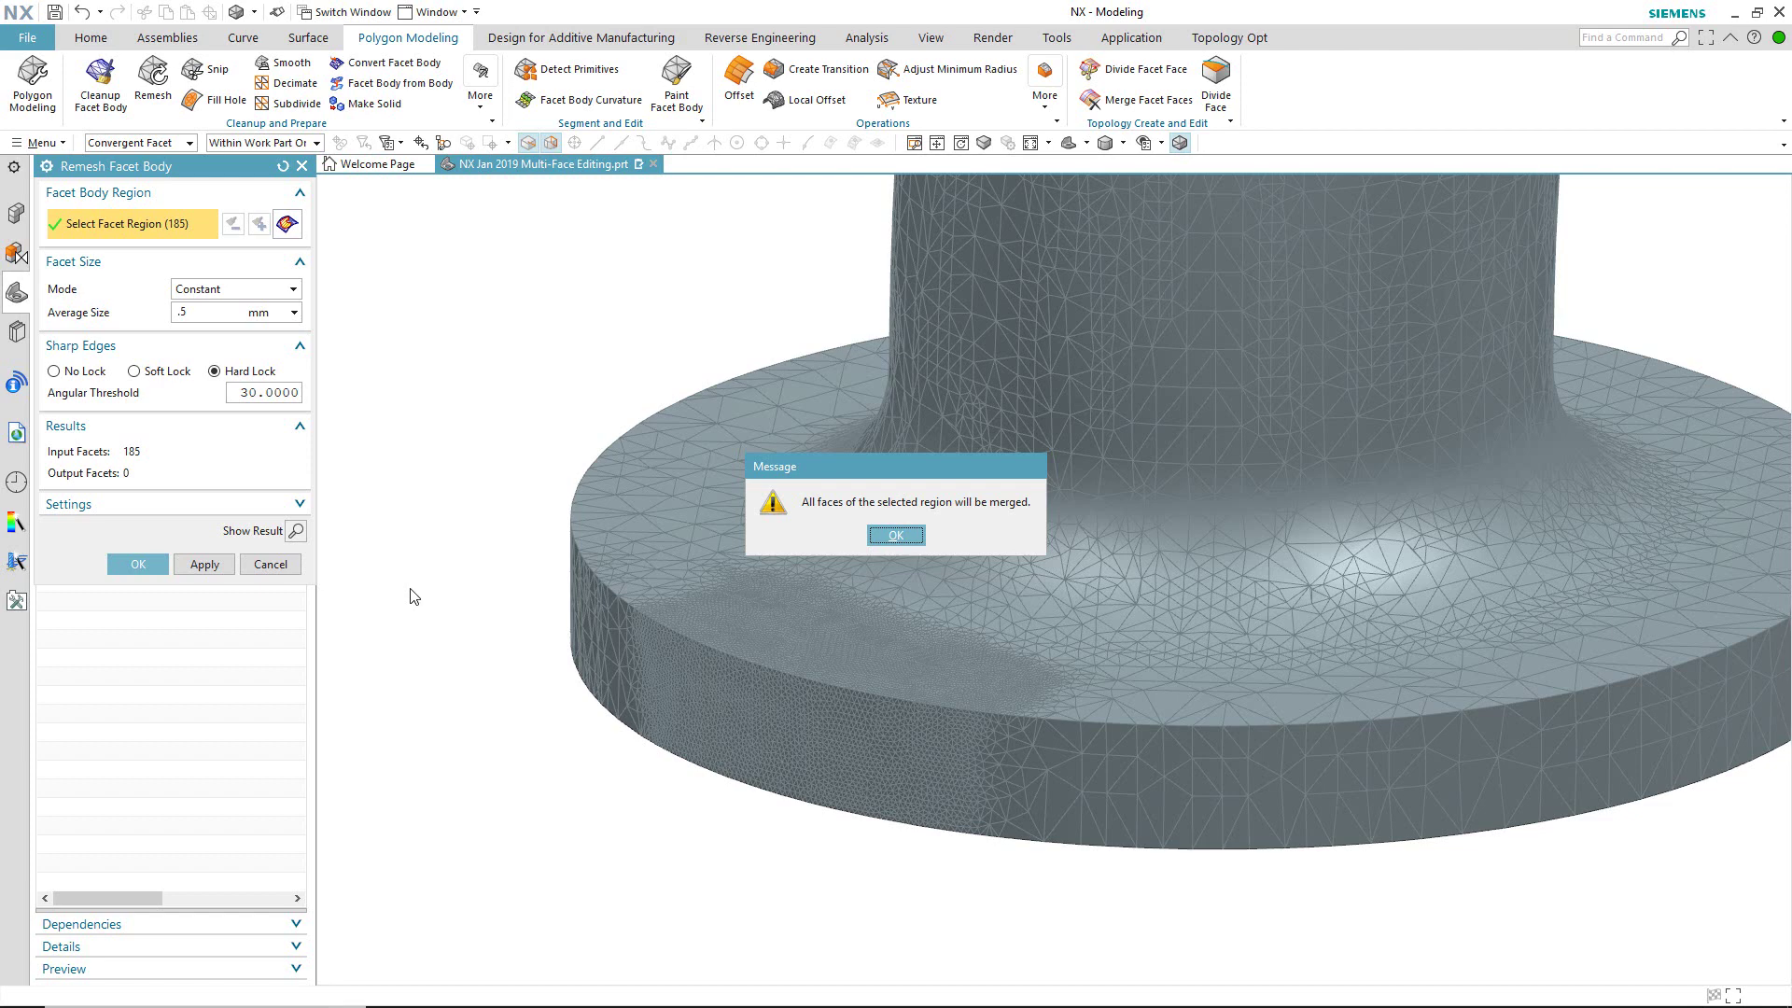
click(873, 537)
- Turn off facet edge display and zoom onto the jagged seam around the lower boss
scroll(549, 287, down, 5)
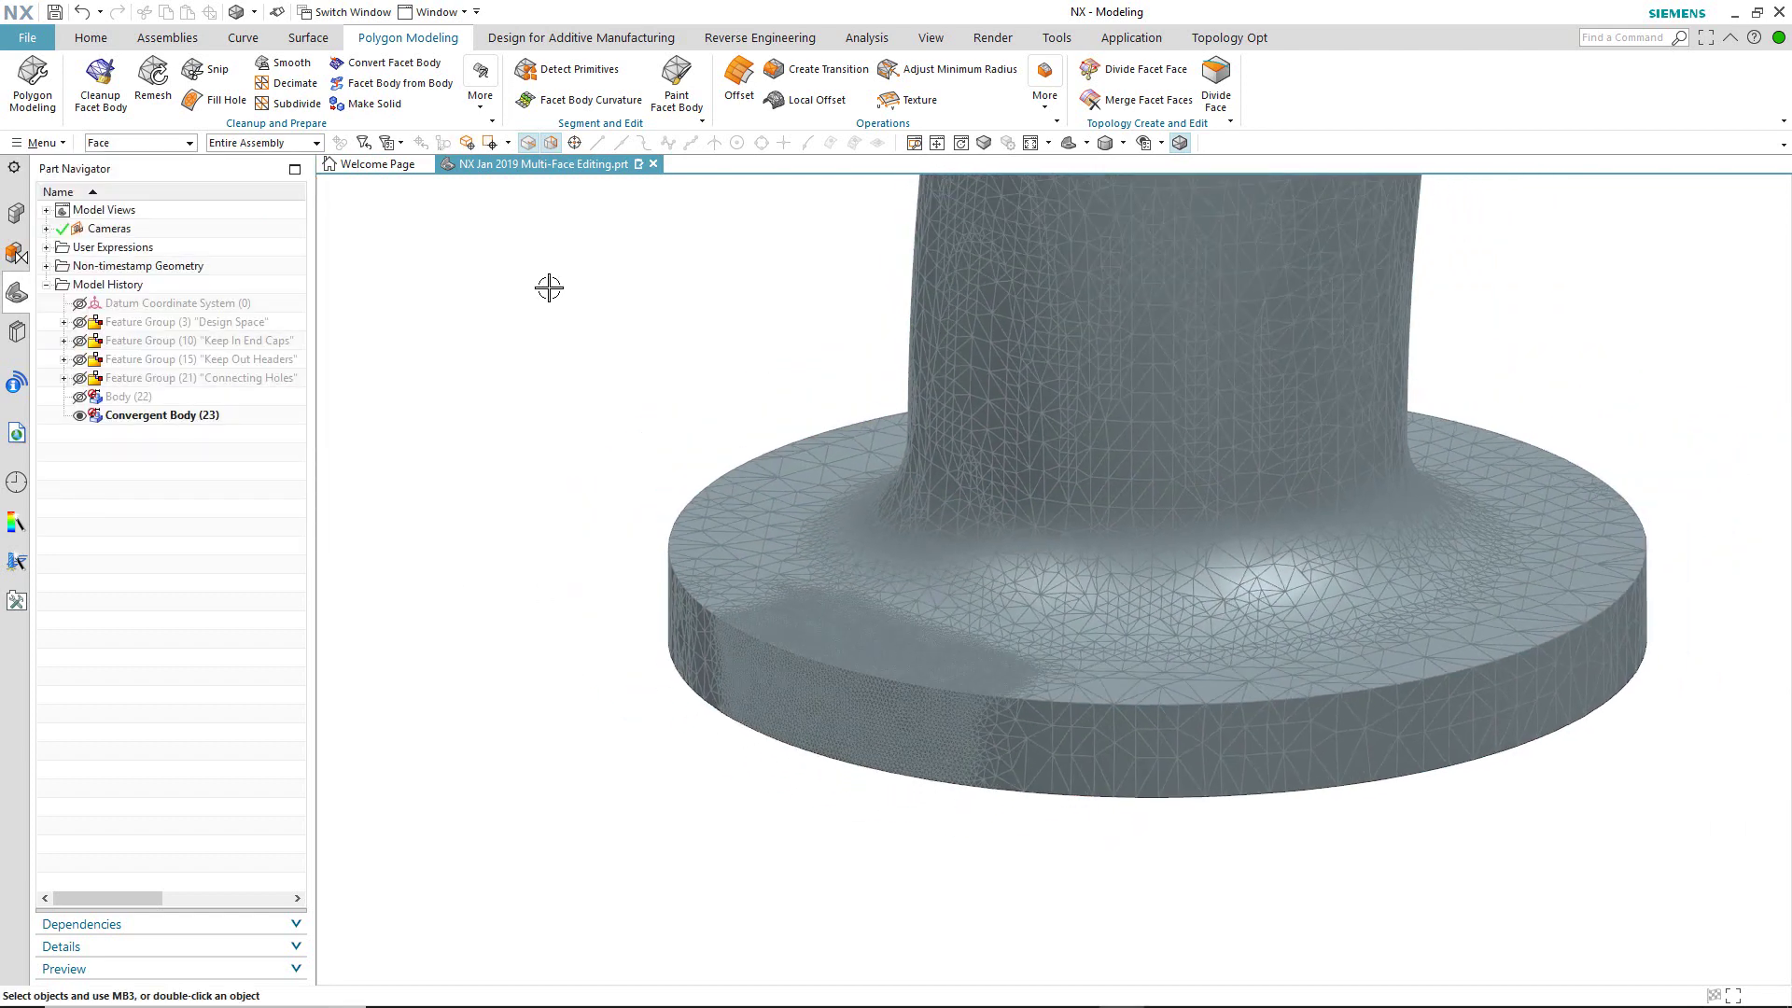
middle_drag(549, 287, 712, 495)
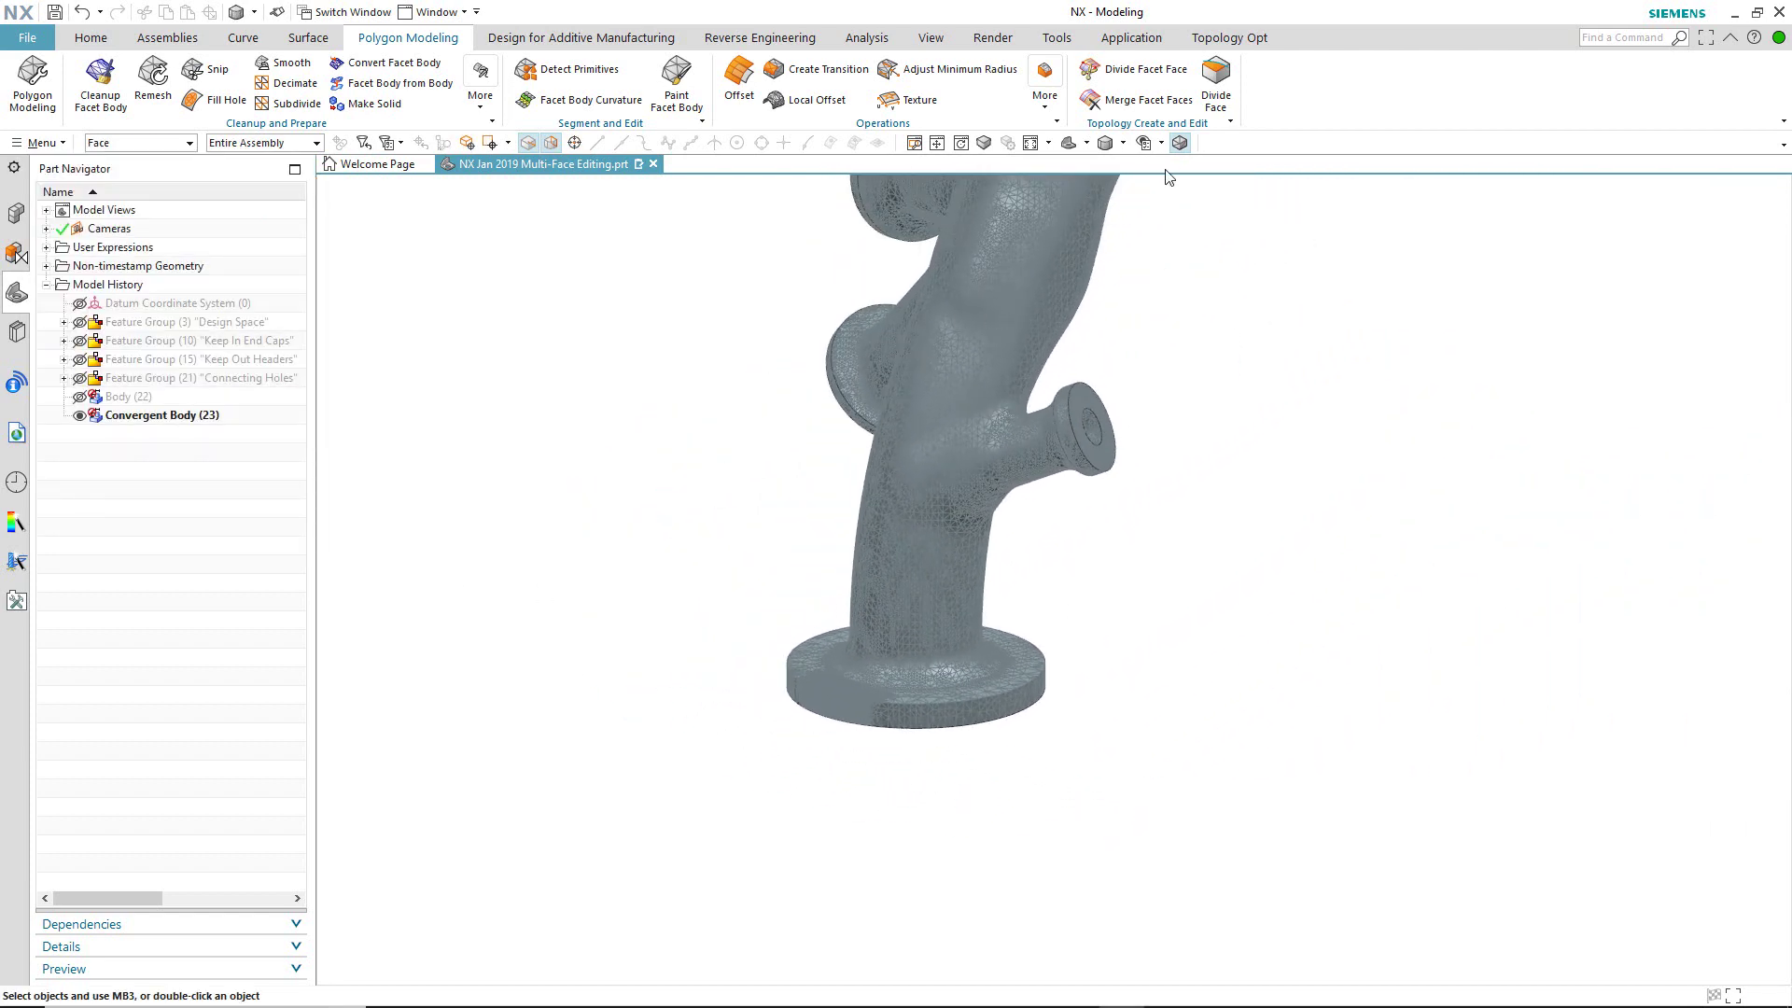
click(1180, 143)
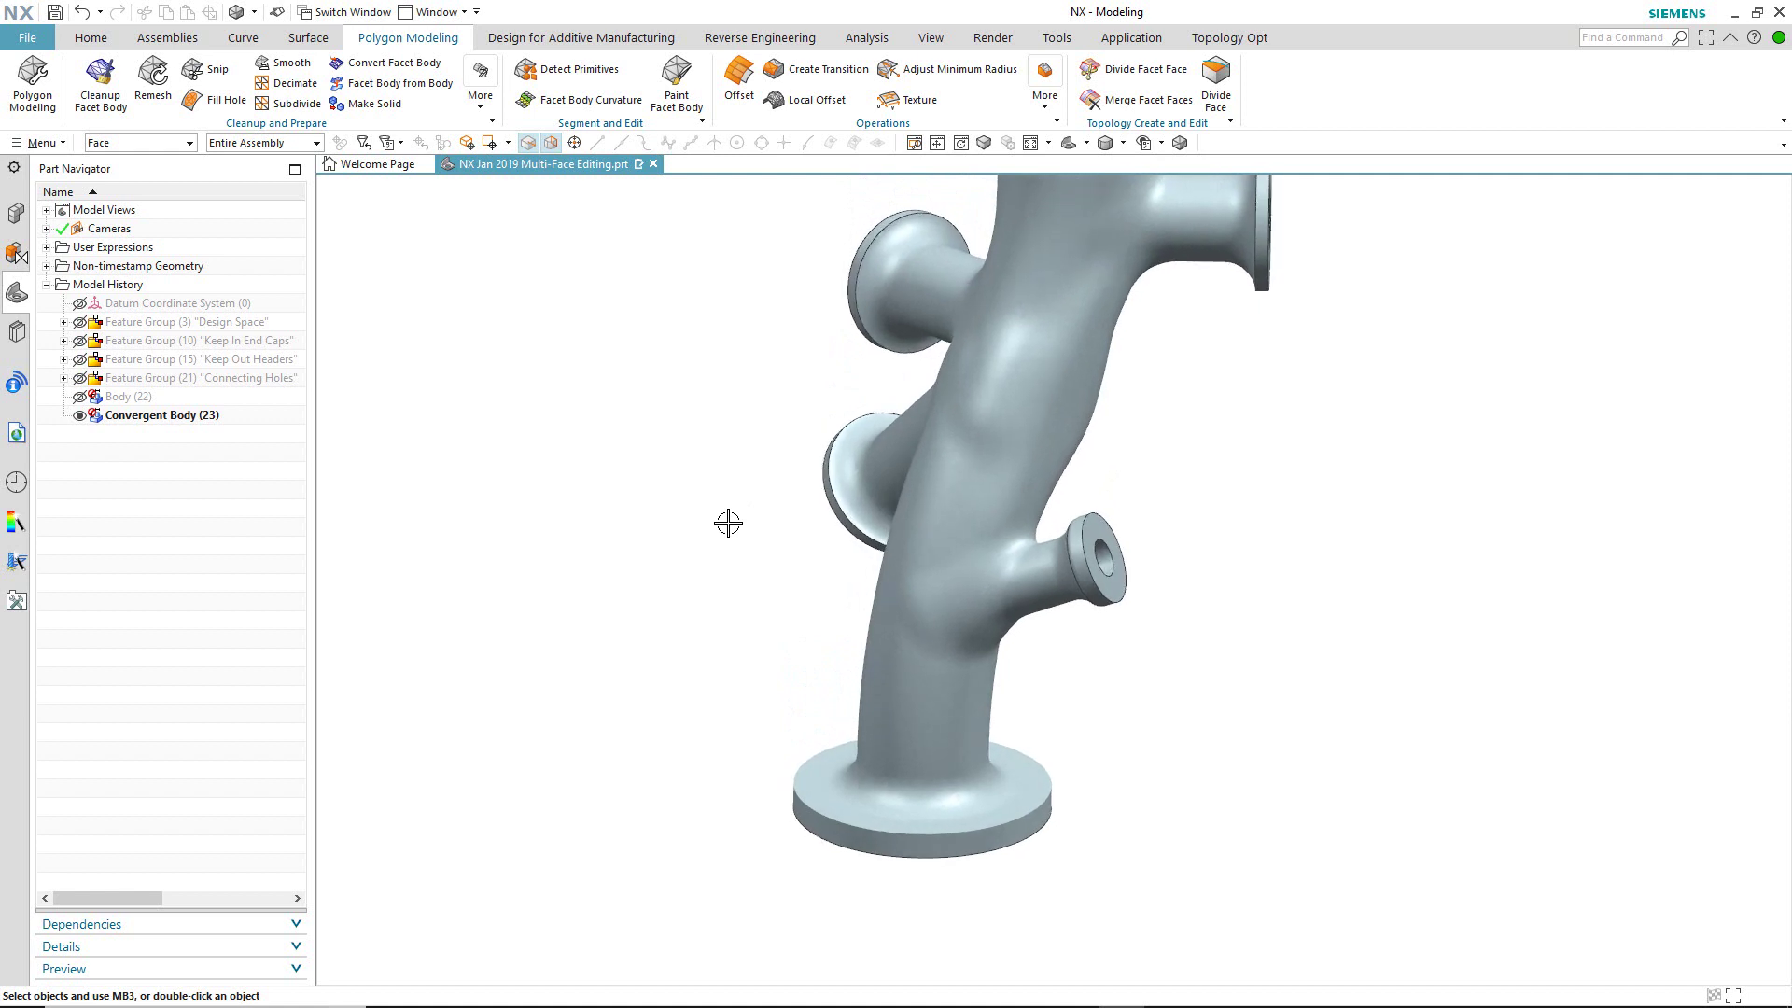
middle_drag(728, 523, 1108, 612)
scroll(1108, 612, up, 5)
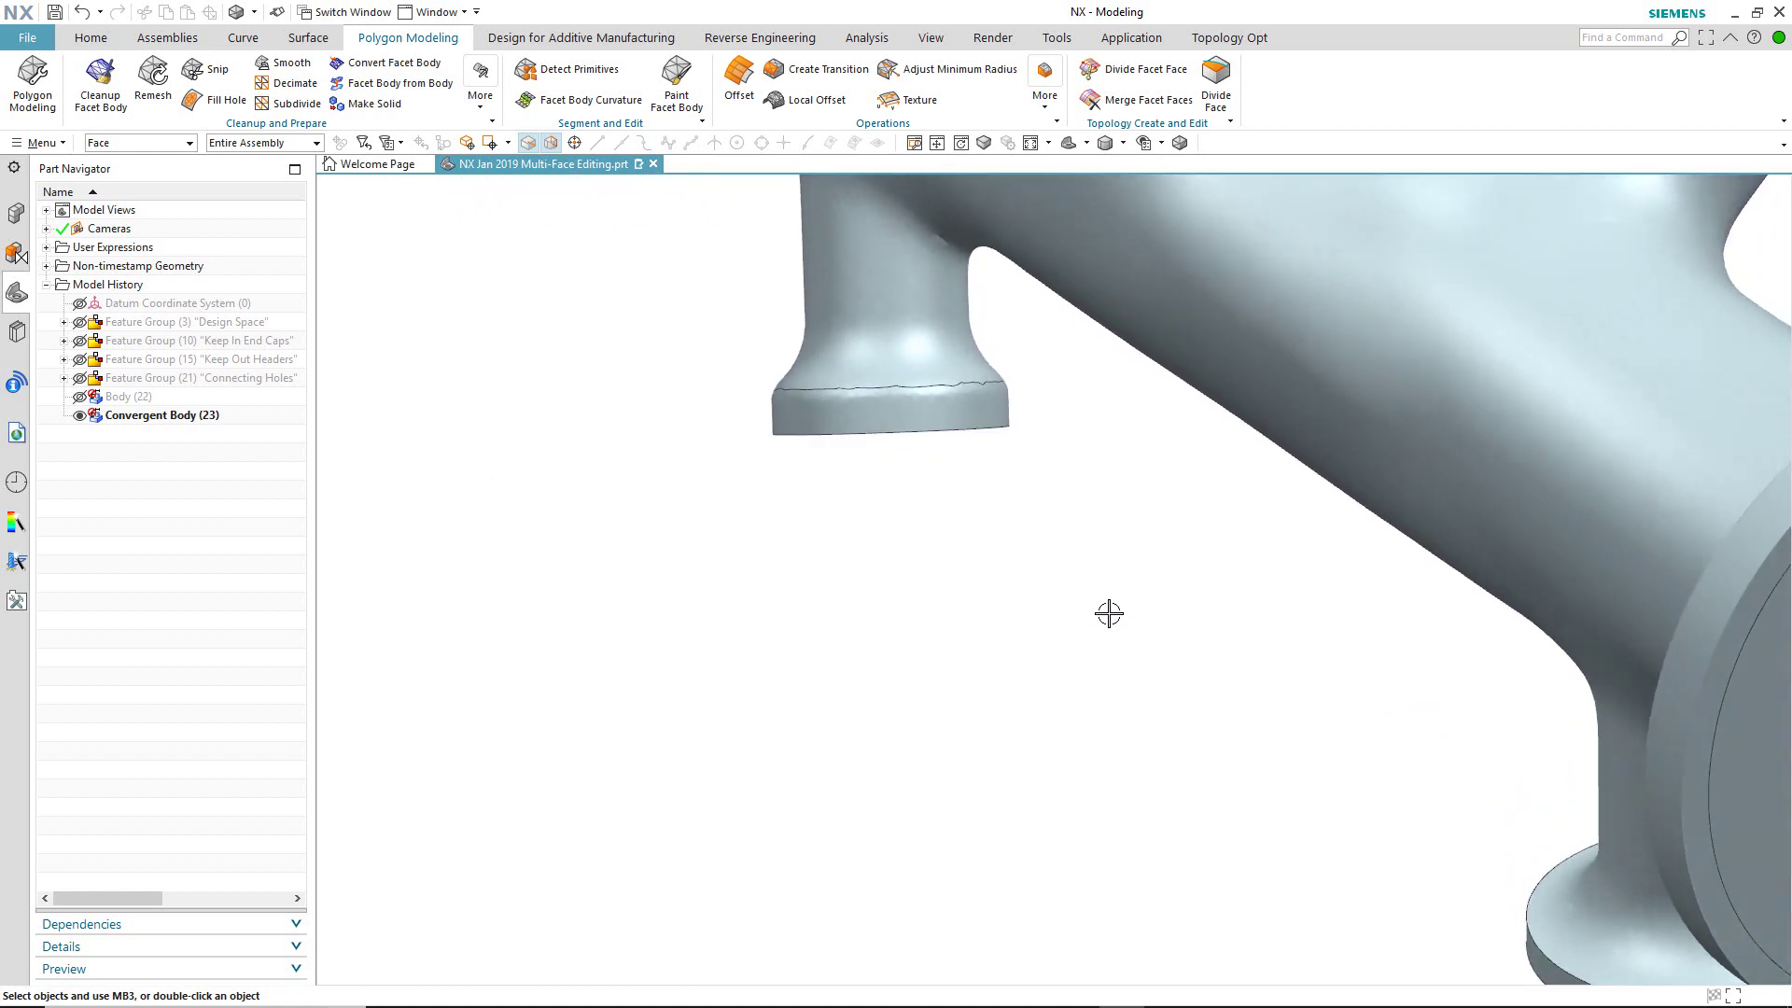
scroll(1109, 613, up, 3)
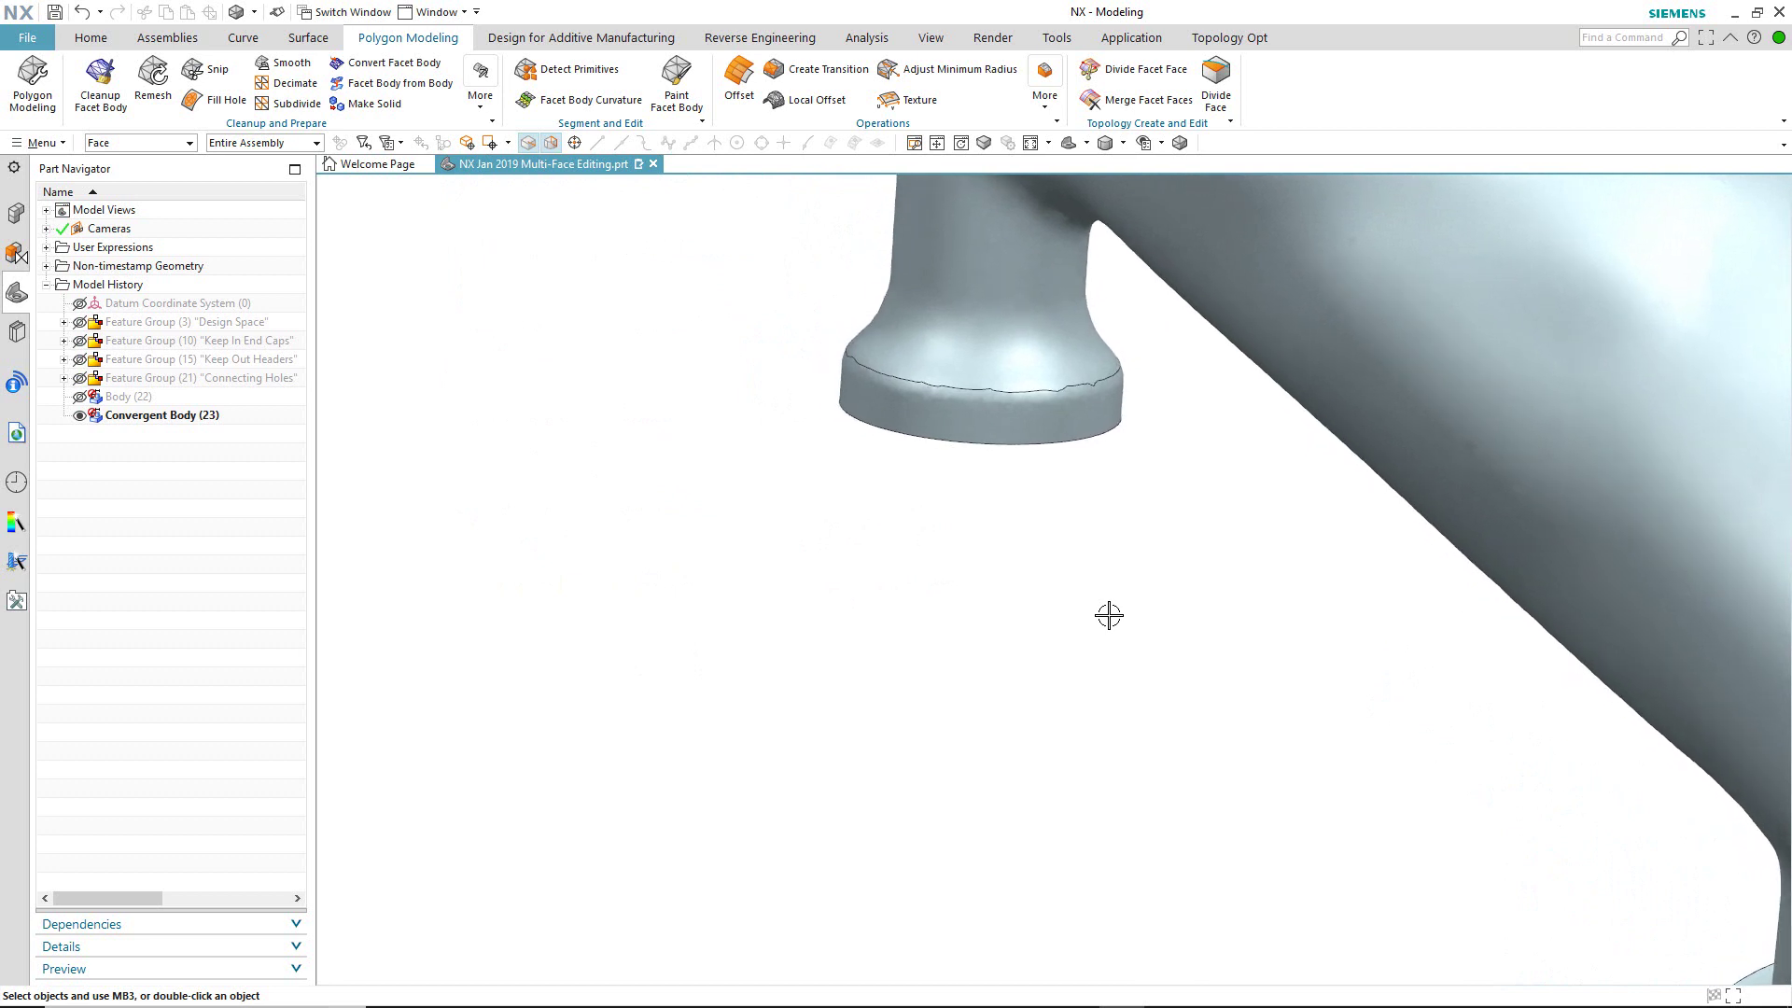
scroll(1148, 579, up, 4)
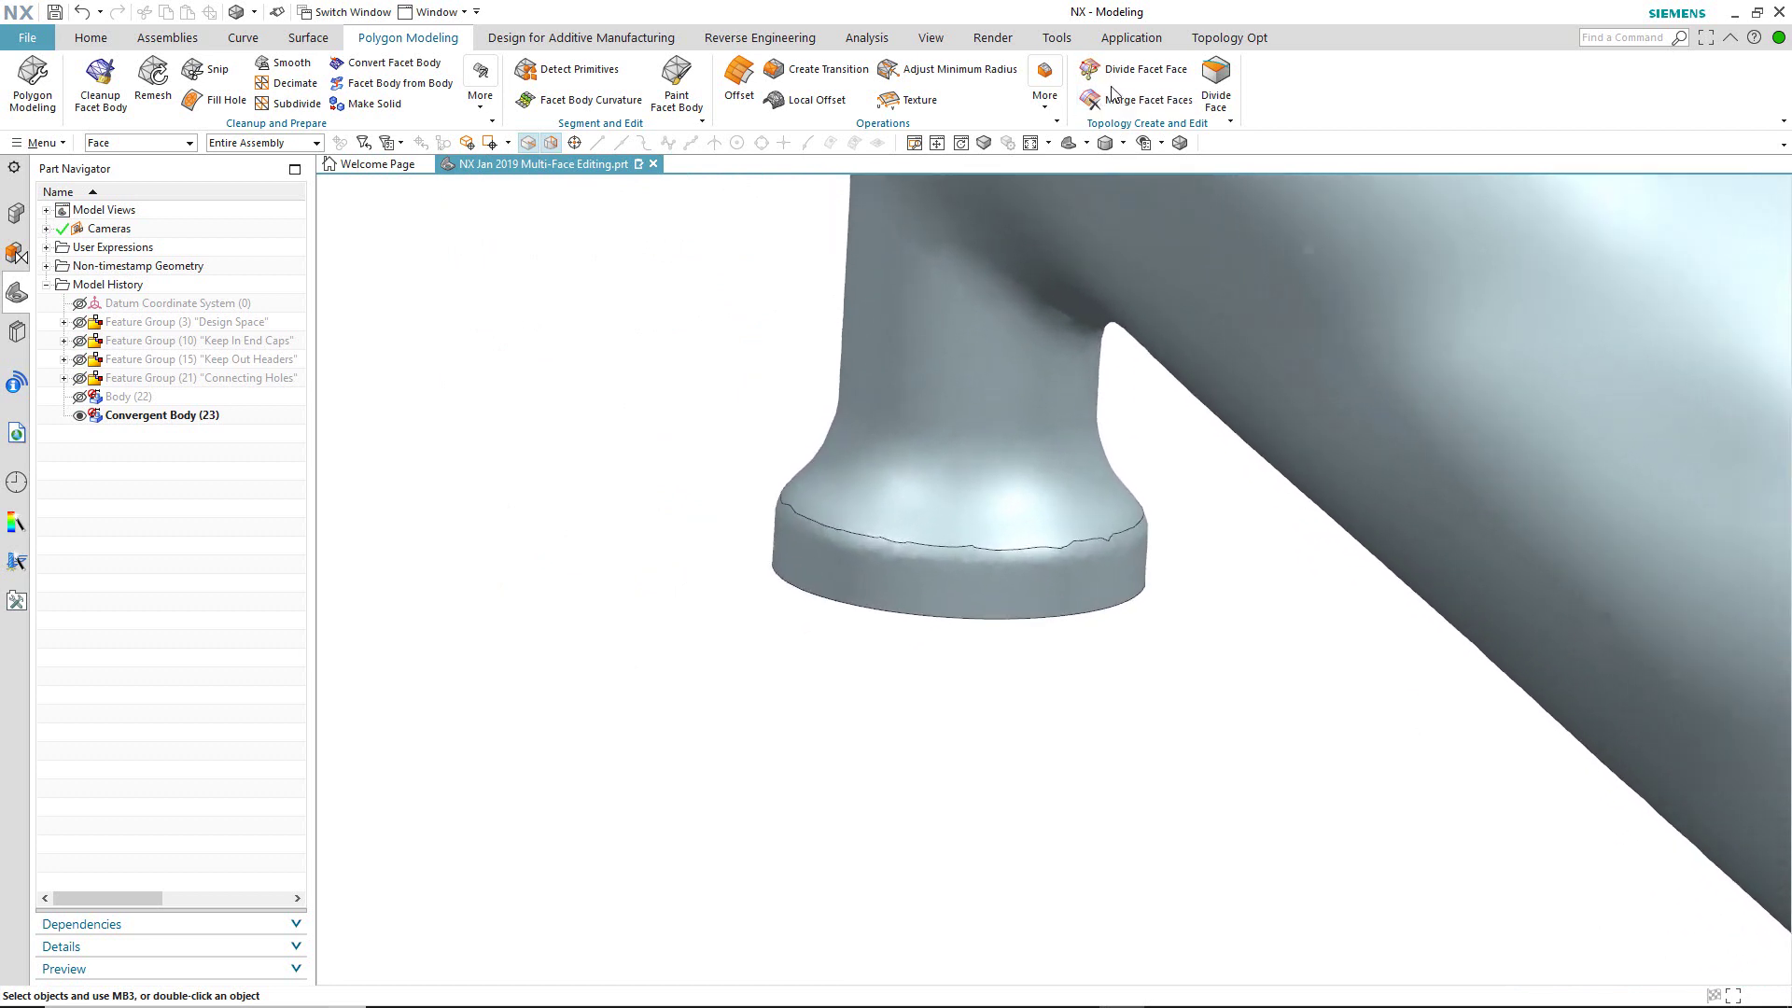
- Divide the brushed boss-base region into its own facet face, keeping Smooth Edge on
click(1135, 69)
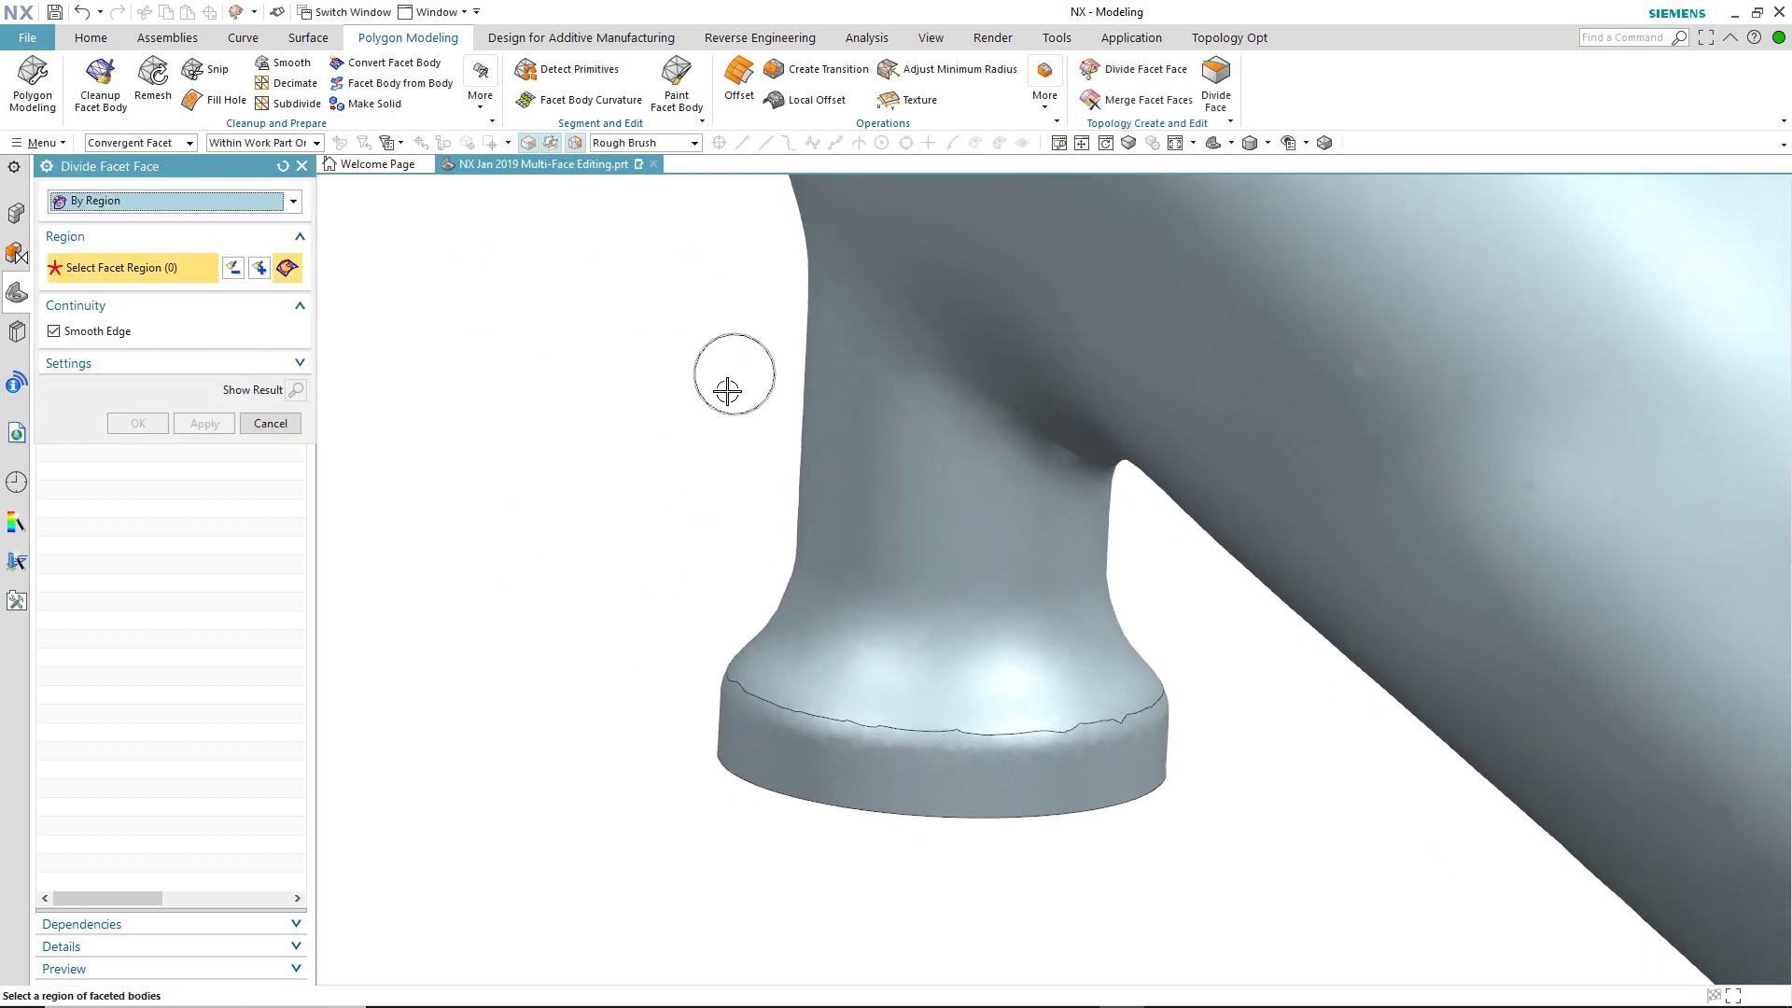
mouse_move(800, 772)
mouse_down()
mouse_move(837, 779)
mouse_move(780, 757)
mouse_move(855, 769)
mouse_move(859, 706)
mouse_move(802, 694)
mouse_move(769, 731)
mouse_move(798, 750)
mouse_move(897, 782)
mouse_move(886, 711)
mouse_move(953, 708)
mouse_move(981, 794)
mouse_up()
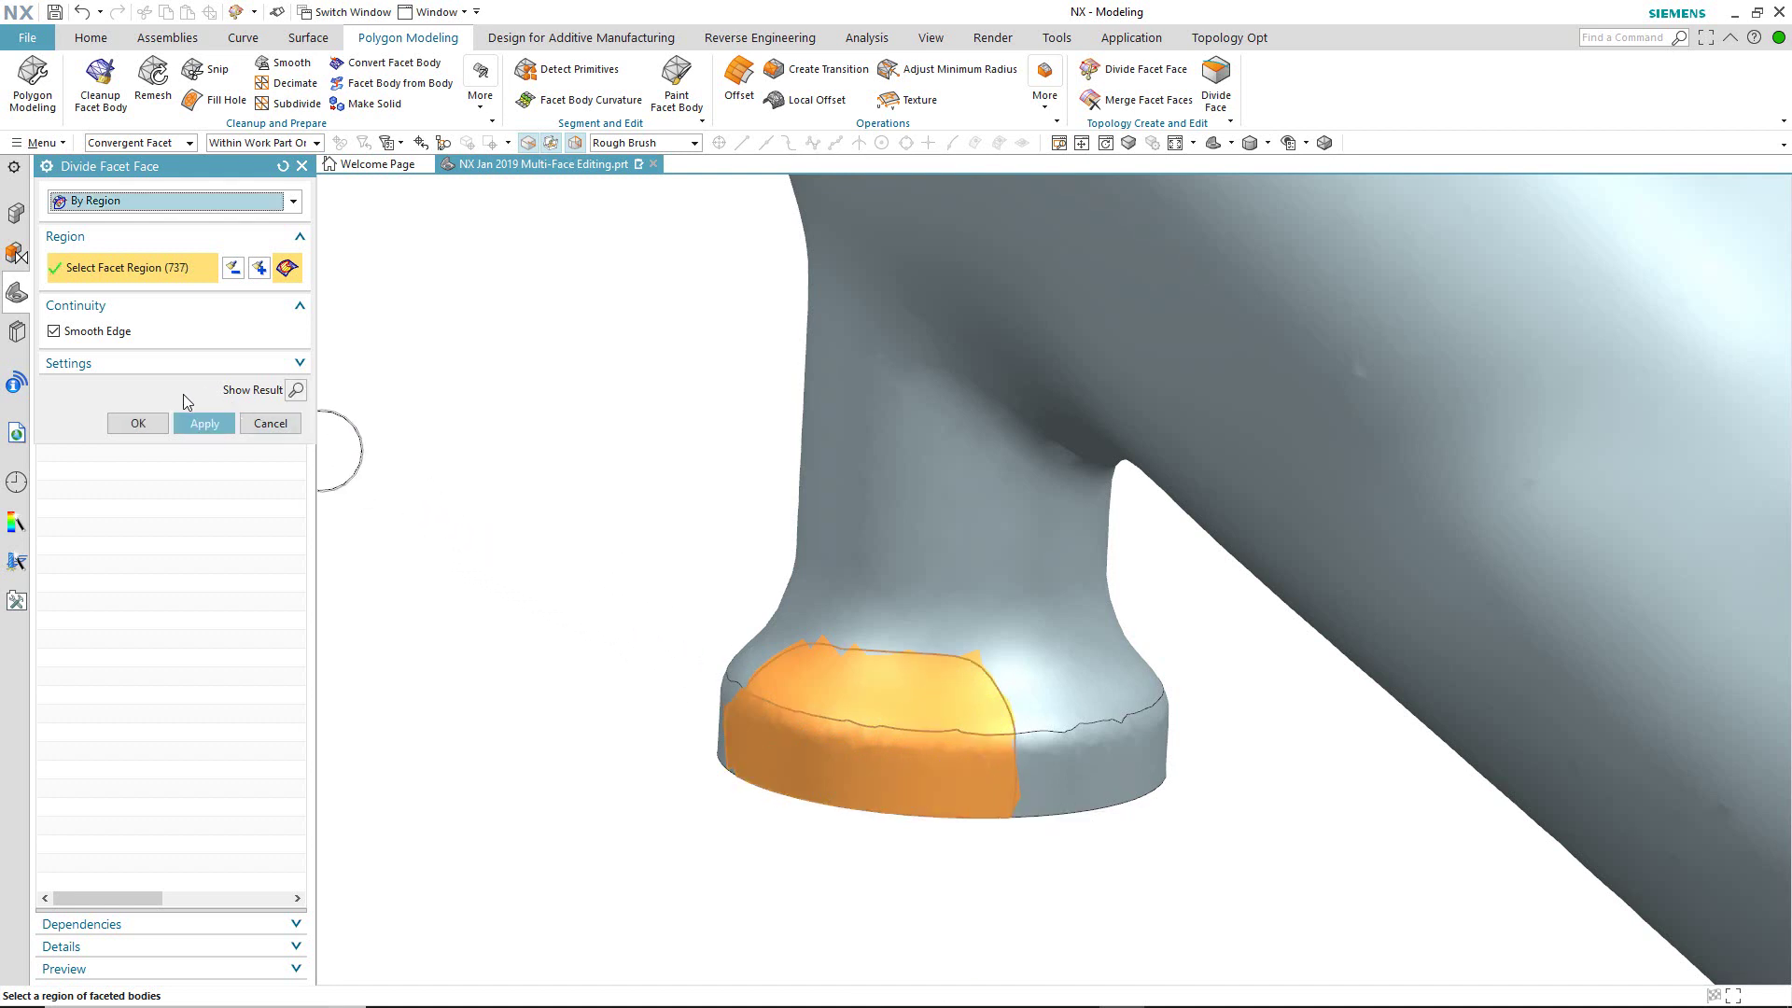
click(139, 423)
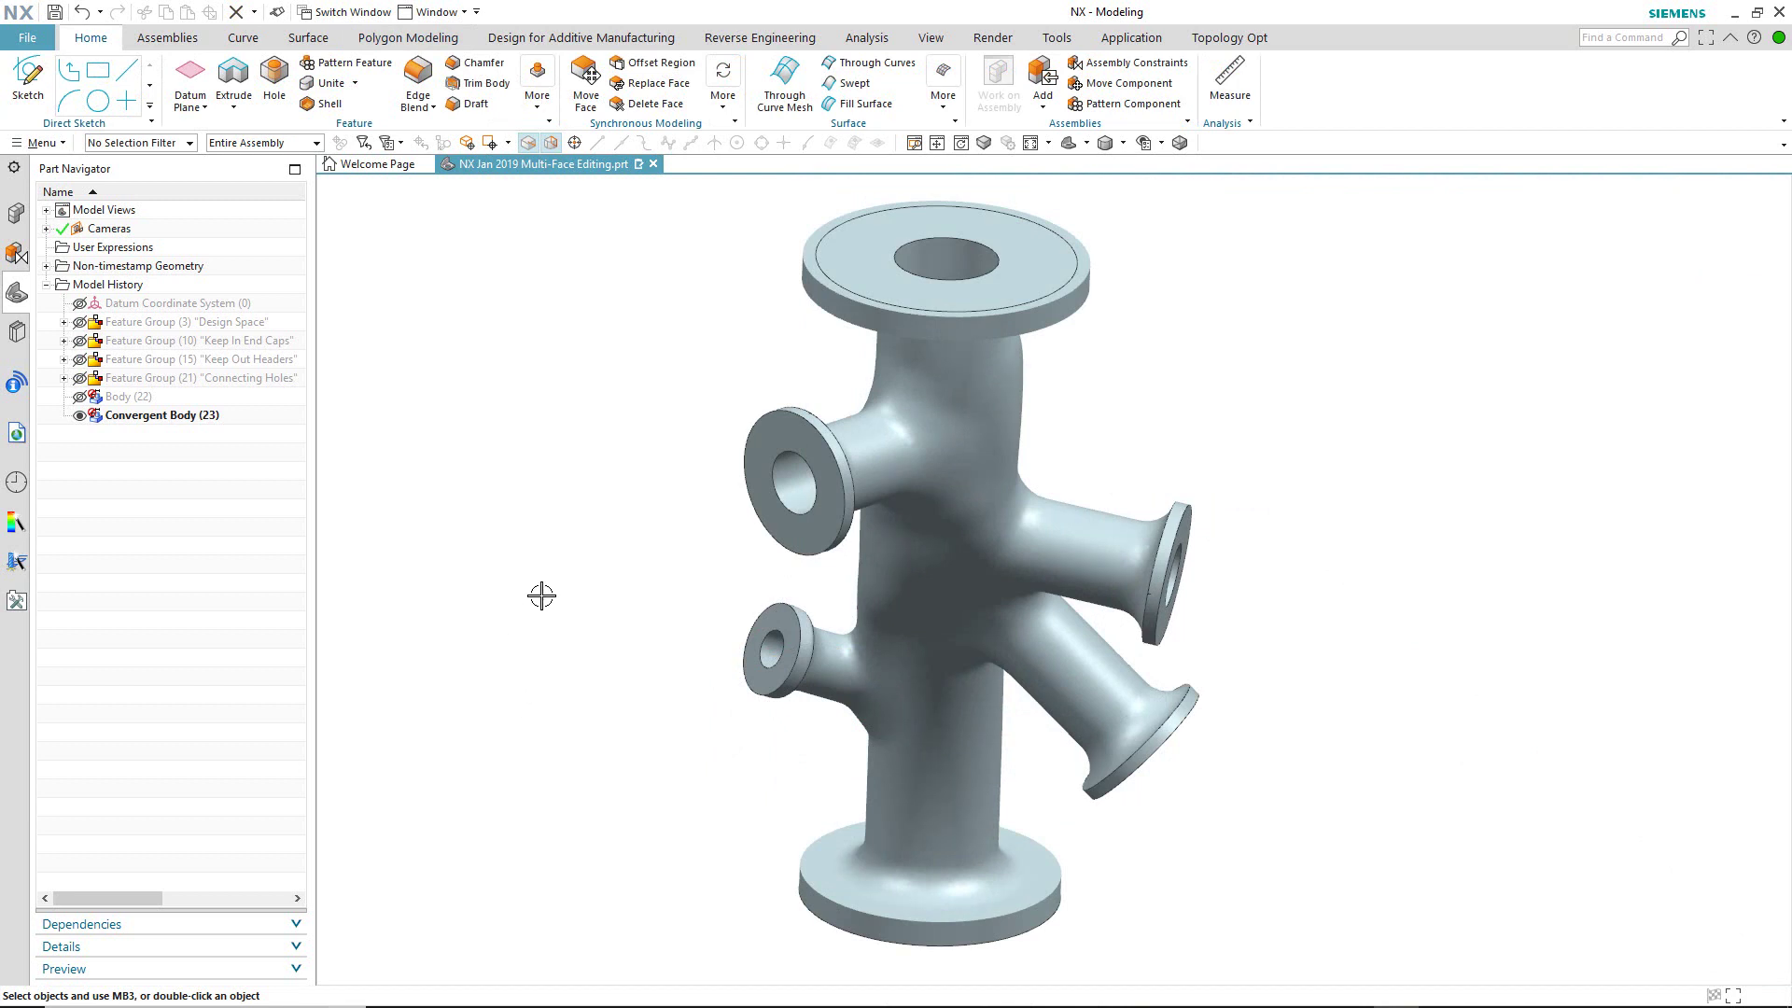
- Show all sheet bodies with Ctrl+W so the bolt-hole circles appear
key(ctrl+w)
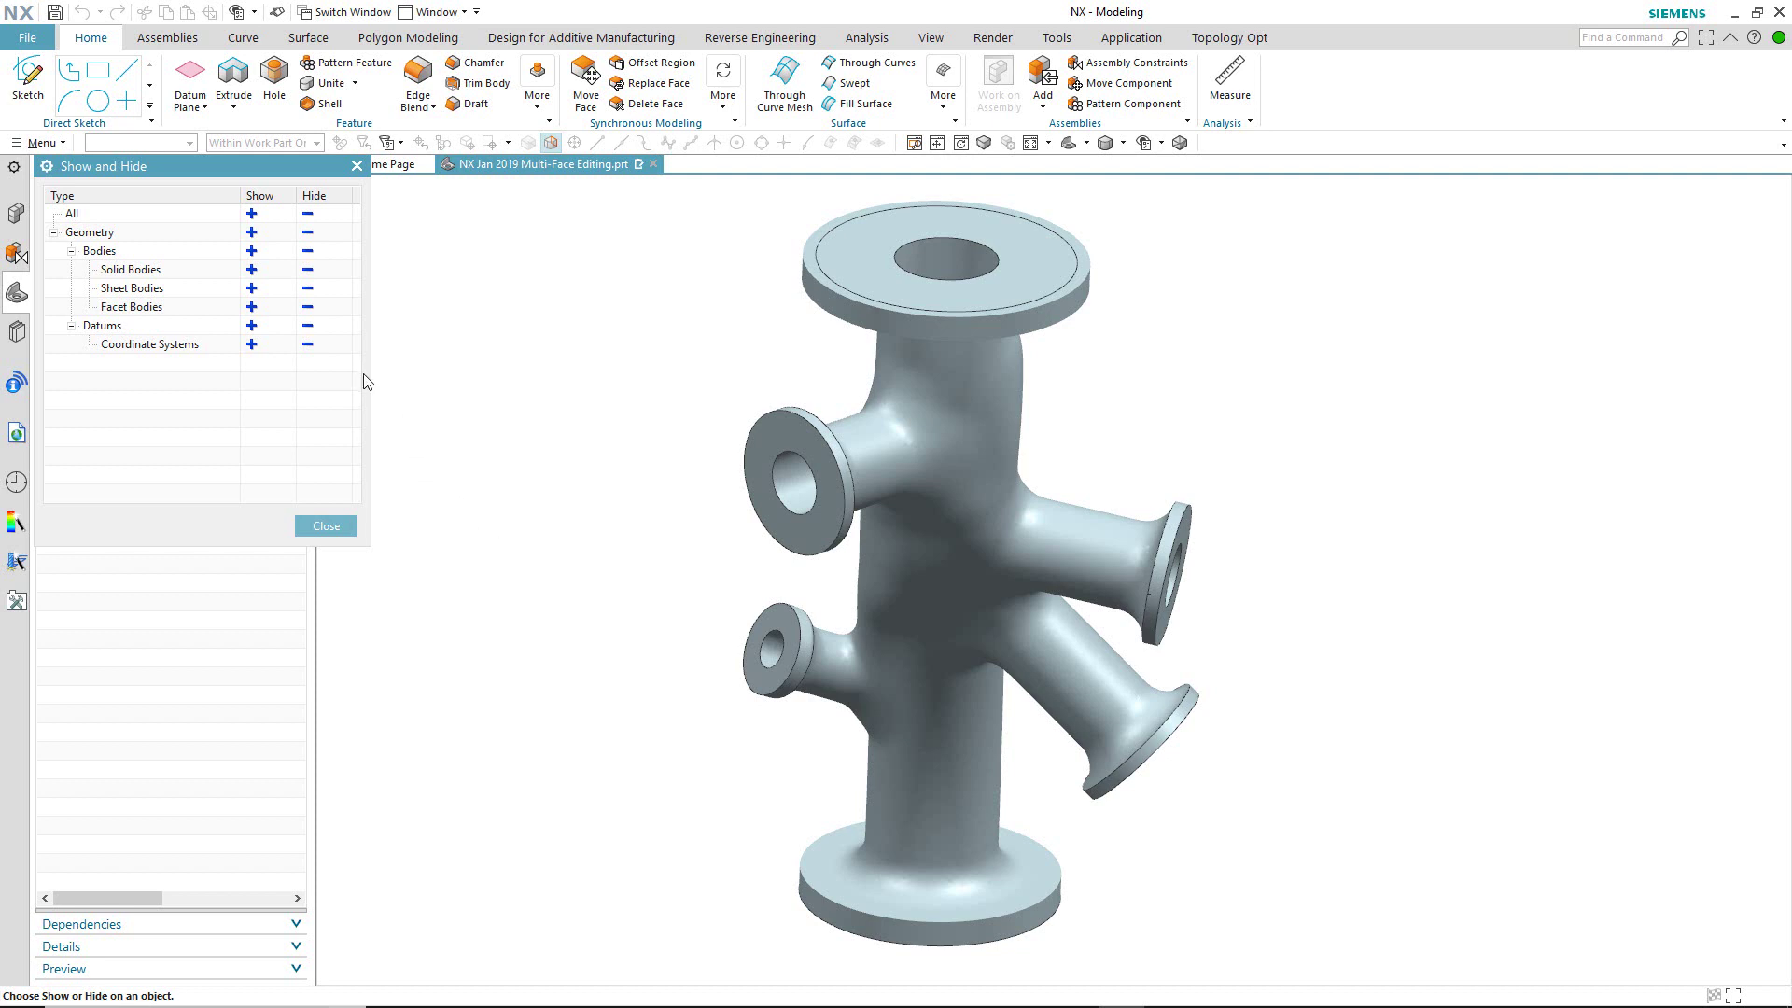
click(252, 288)
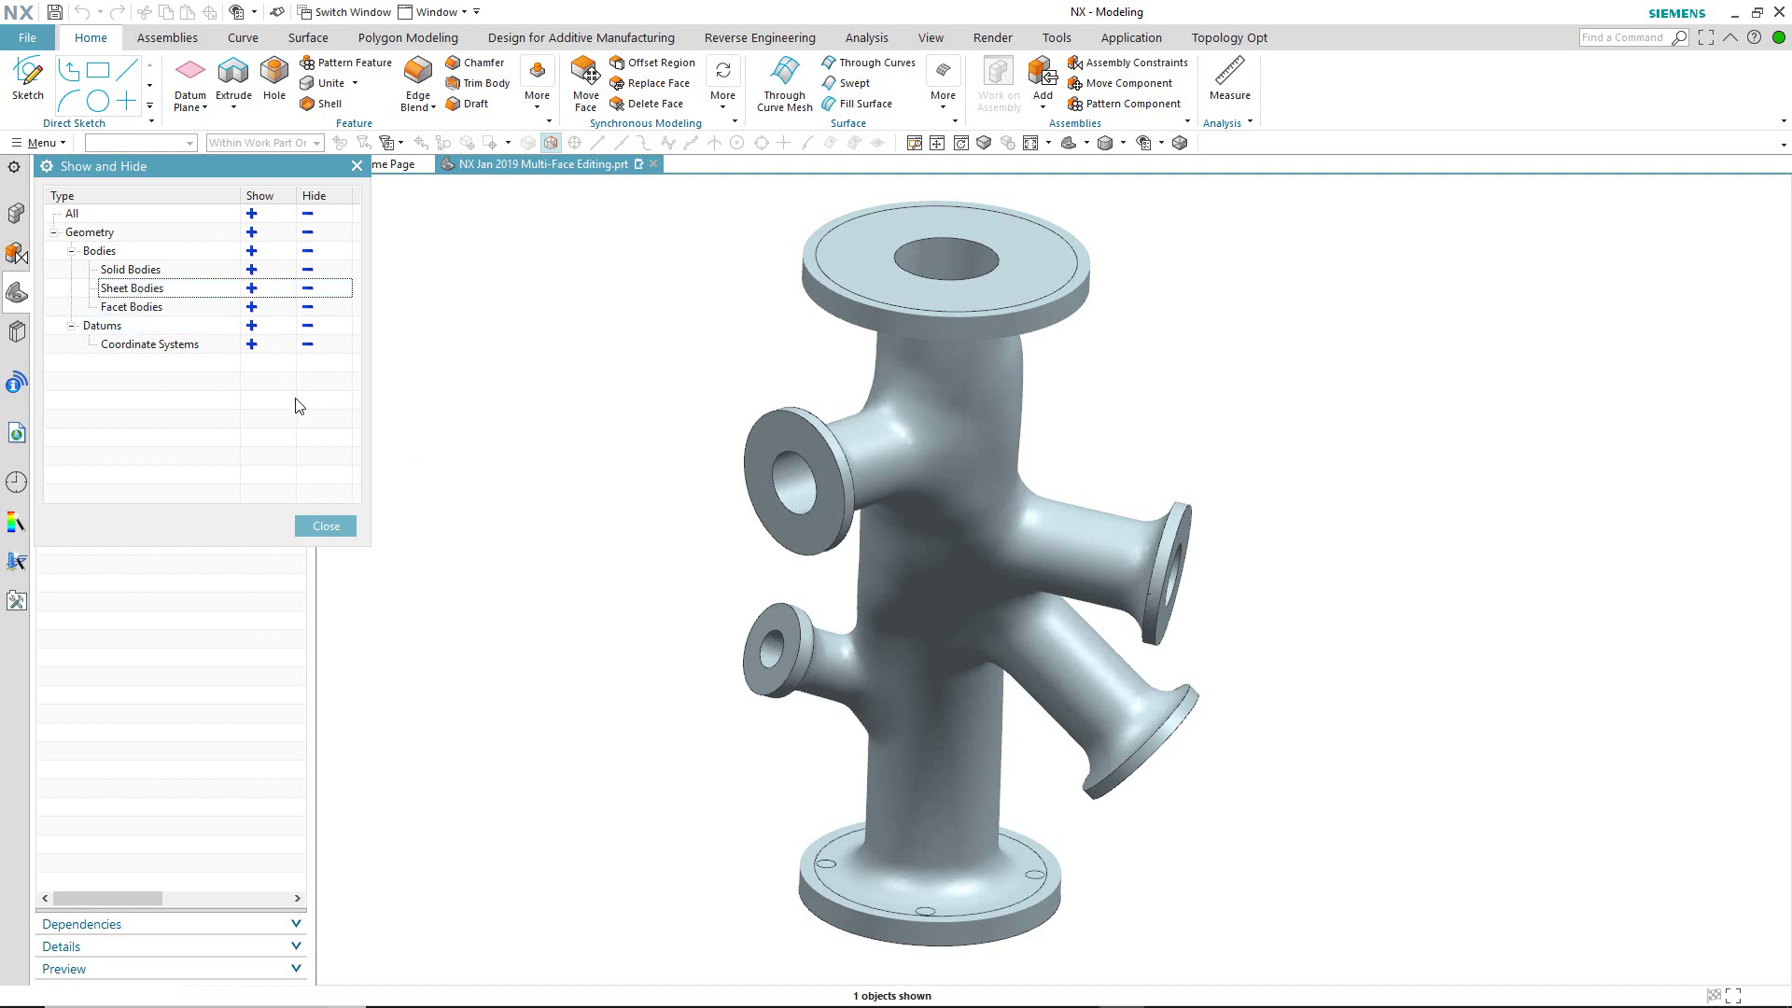
click(324, 525)
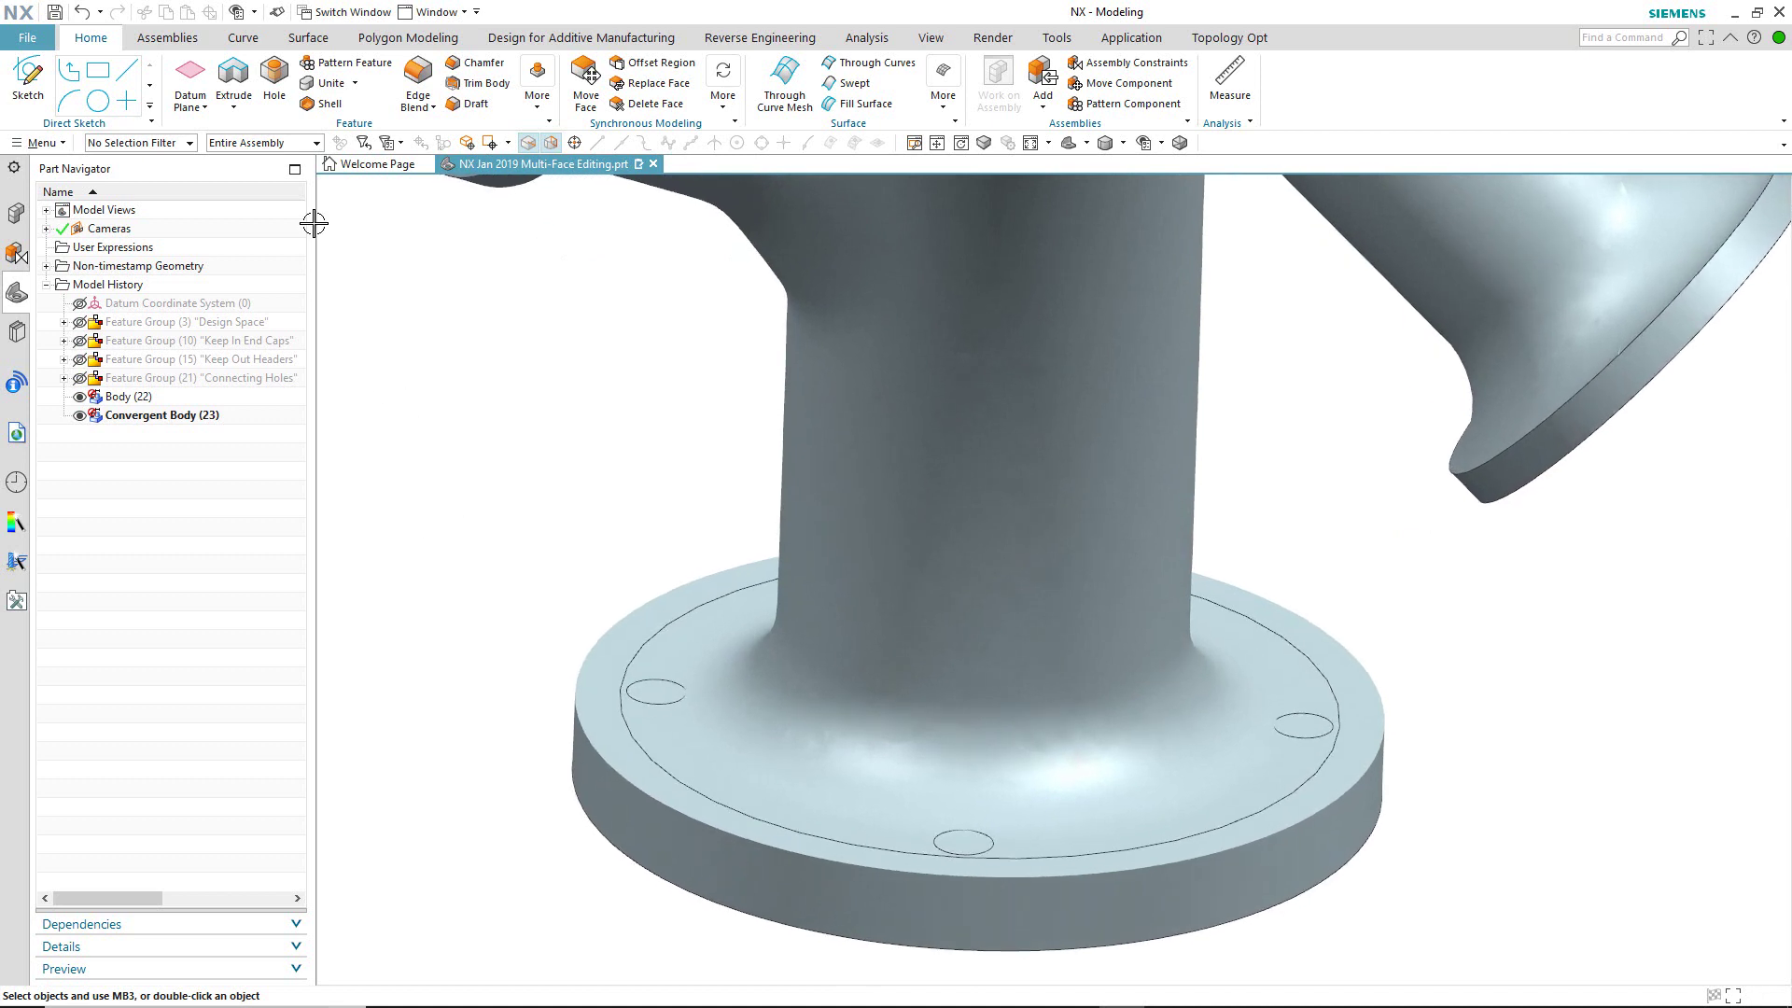
- Cut four general holes at the flange circle centres, then hide the sheet bodies again
click(273, 82)
click(657, 691)
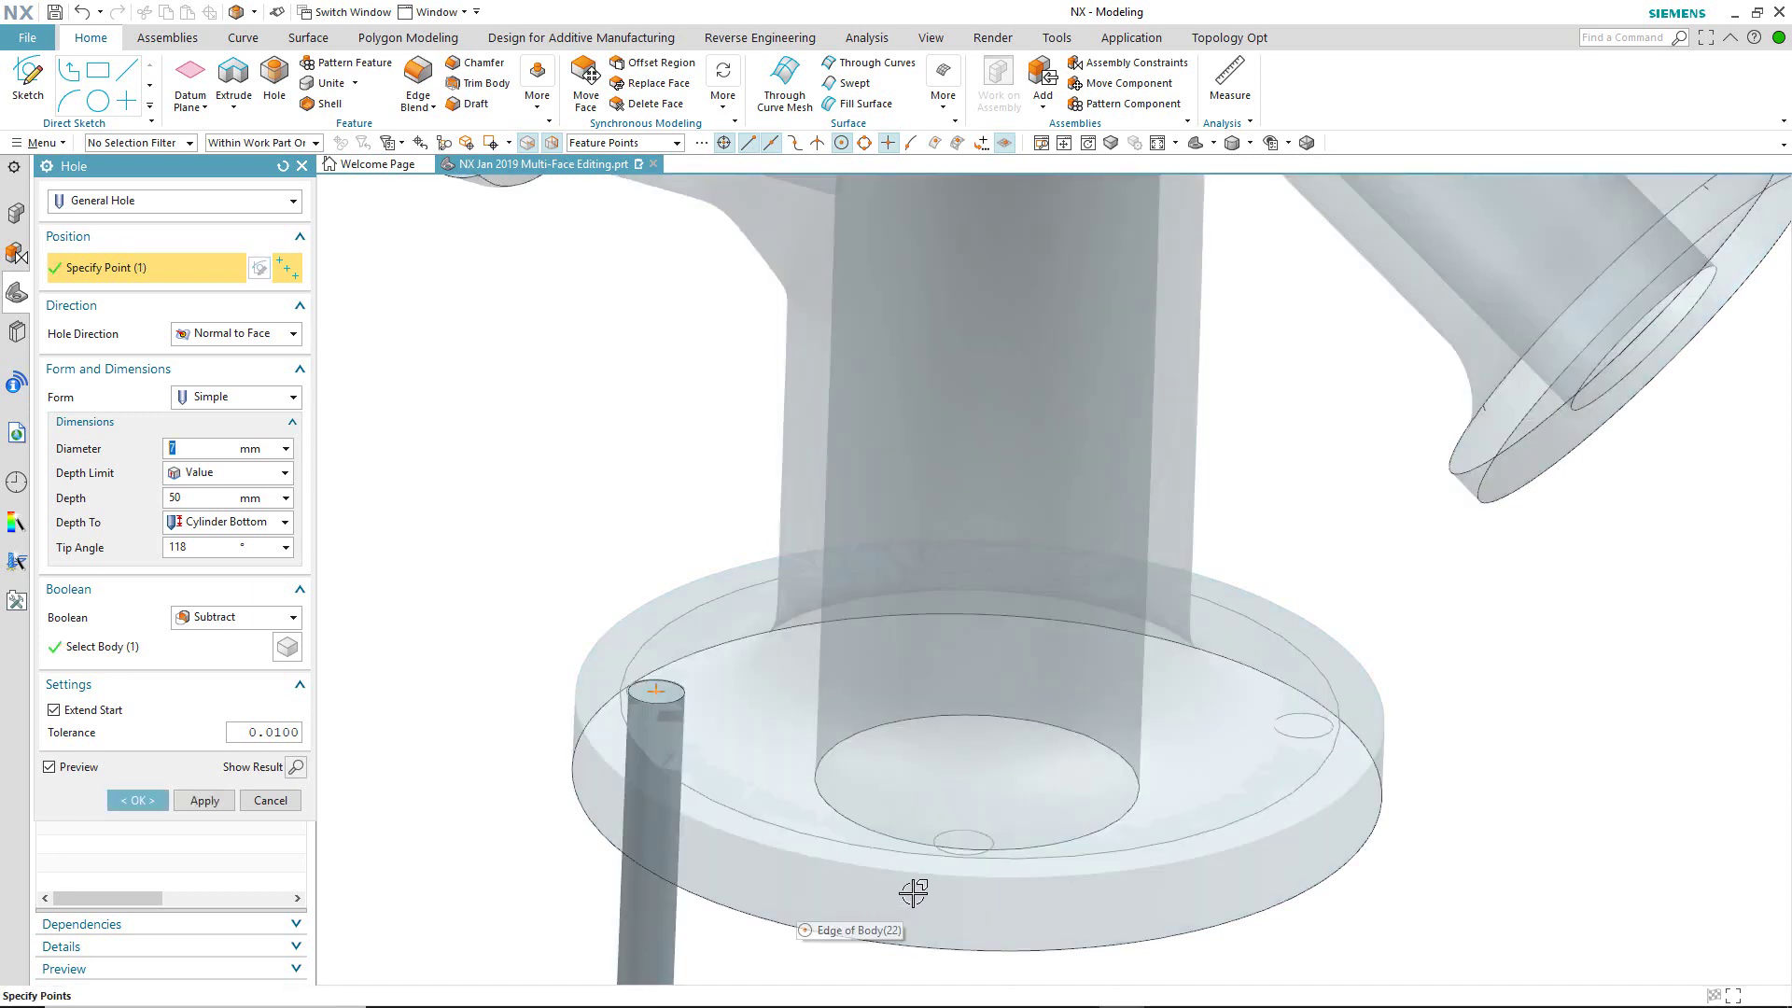
click(964, 843)
click(1309, 738)
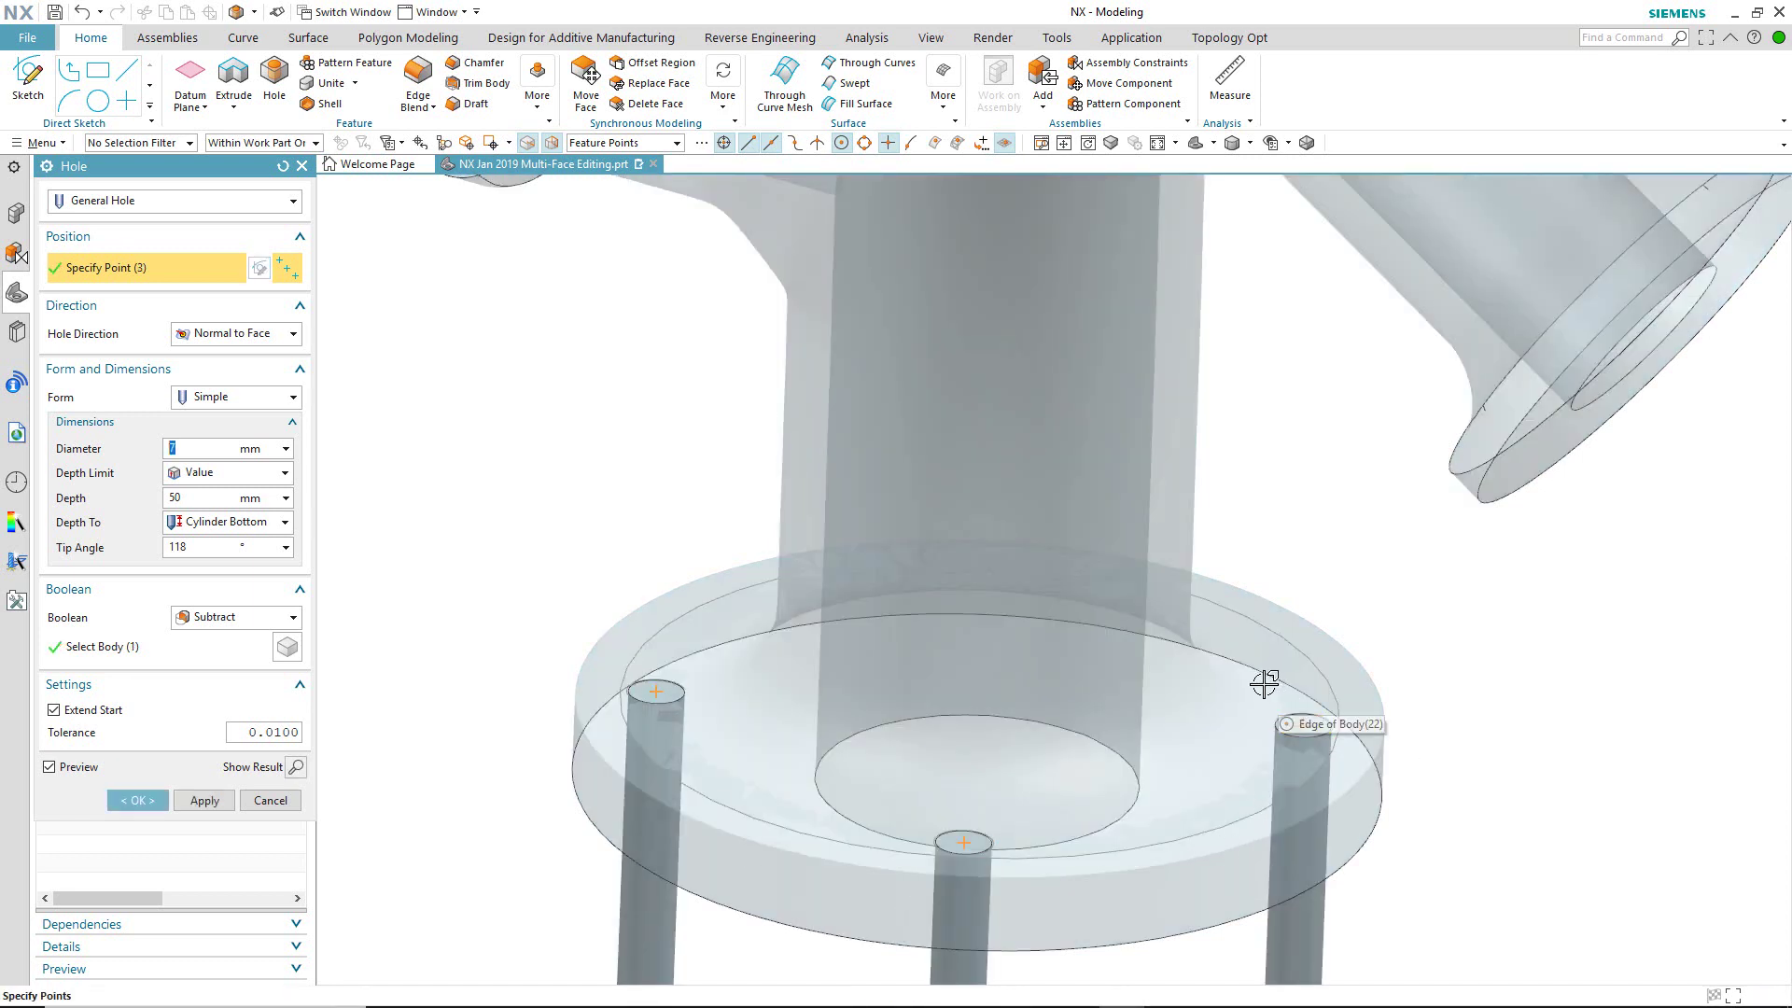
middle_drag(1260, 640, 1400, 659)
click(1403, 660)
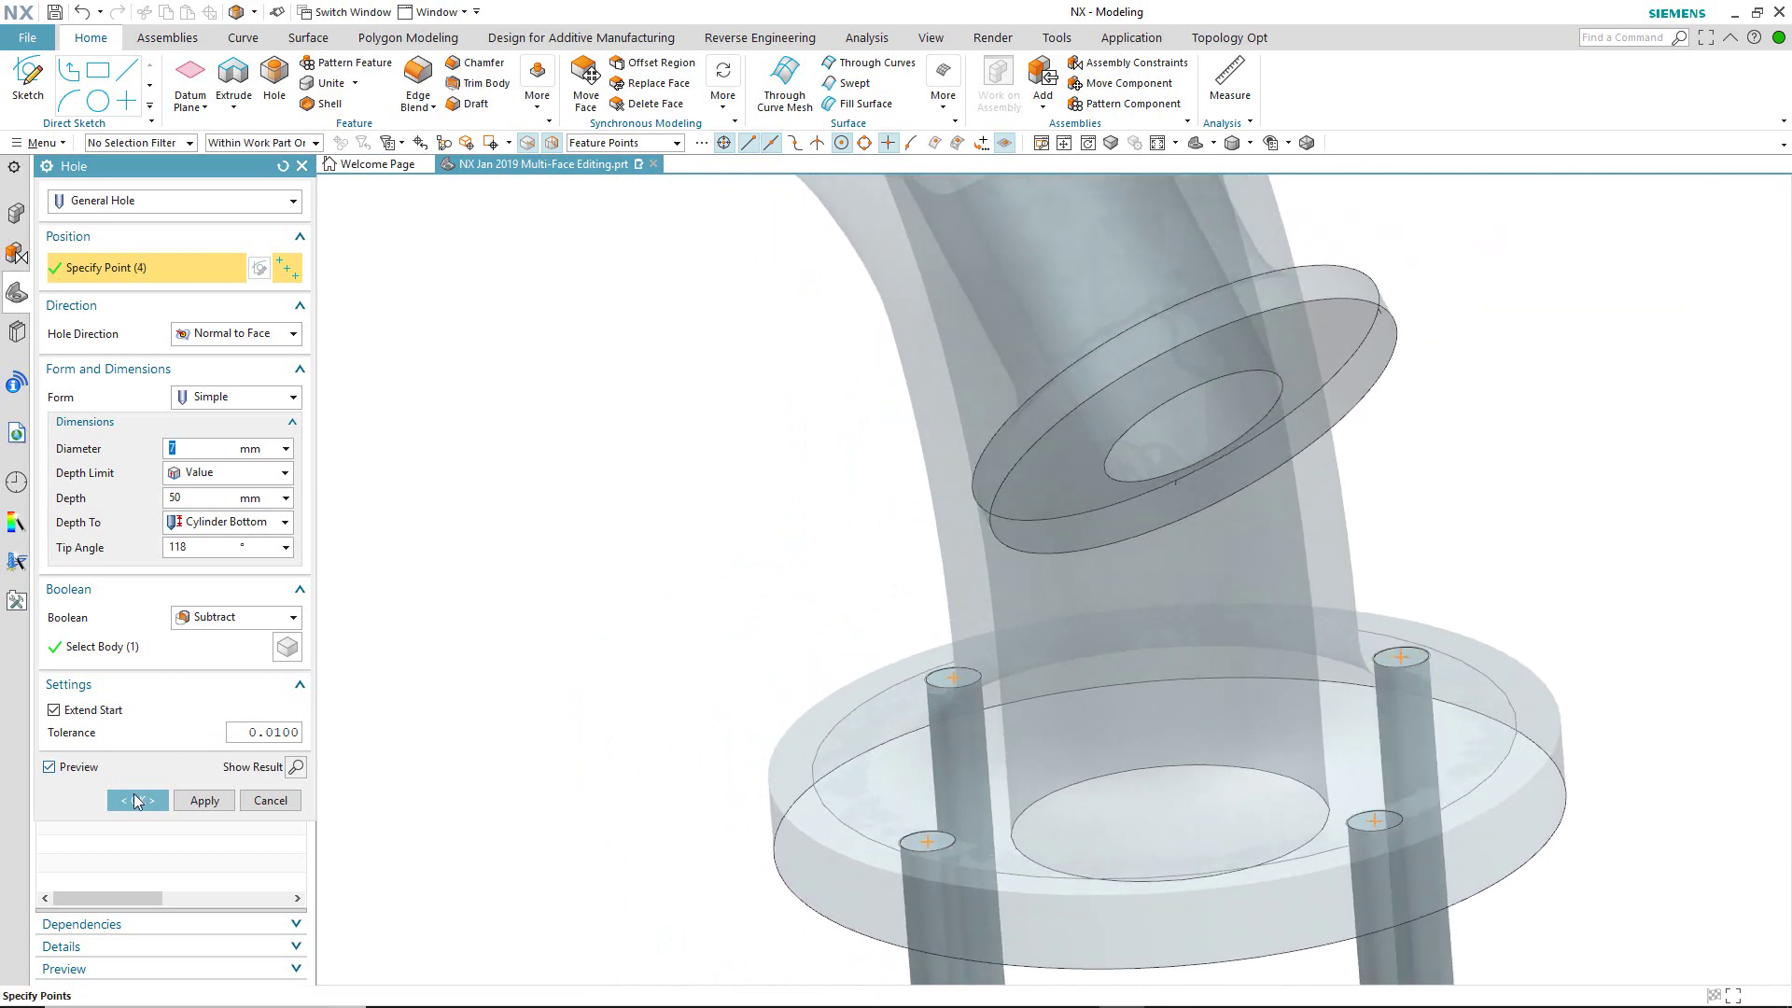
click(137, 800)
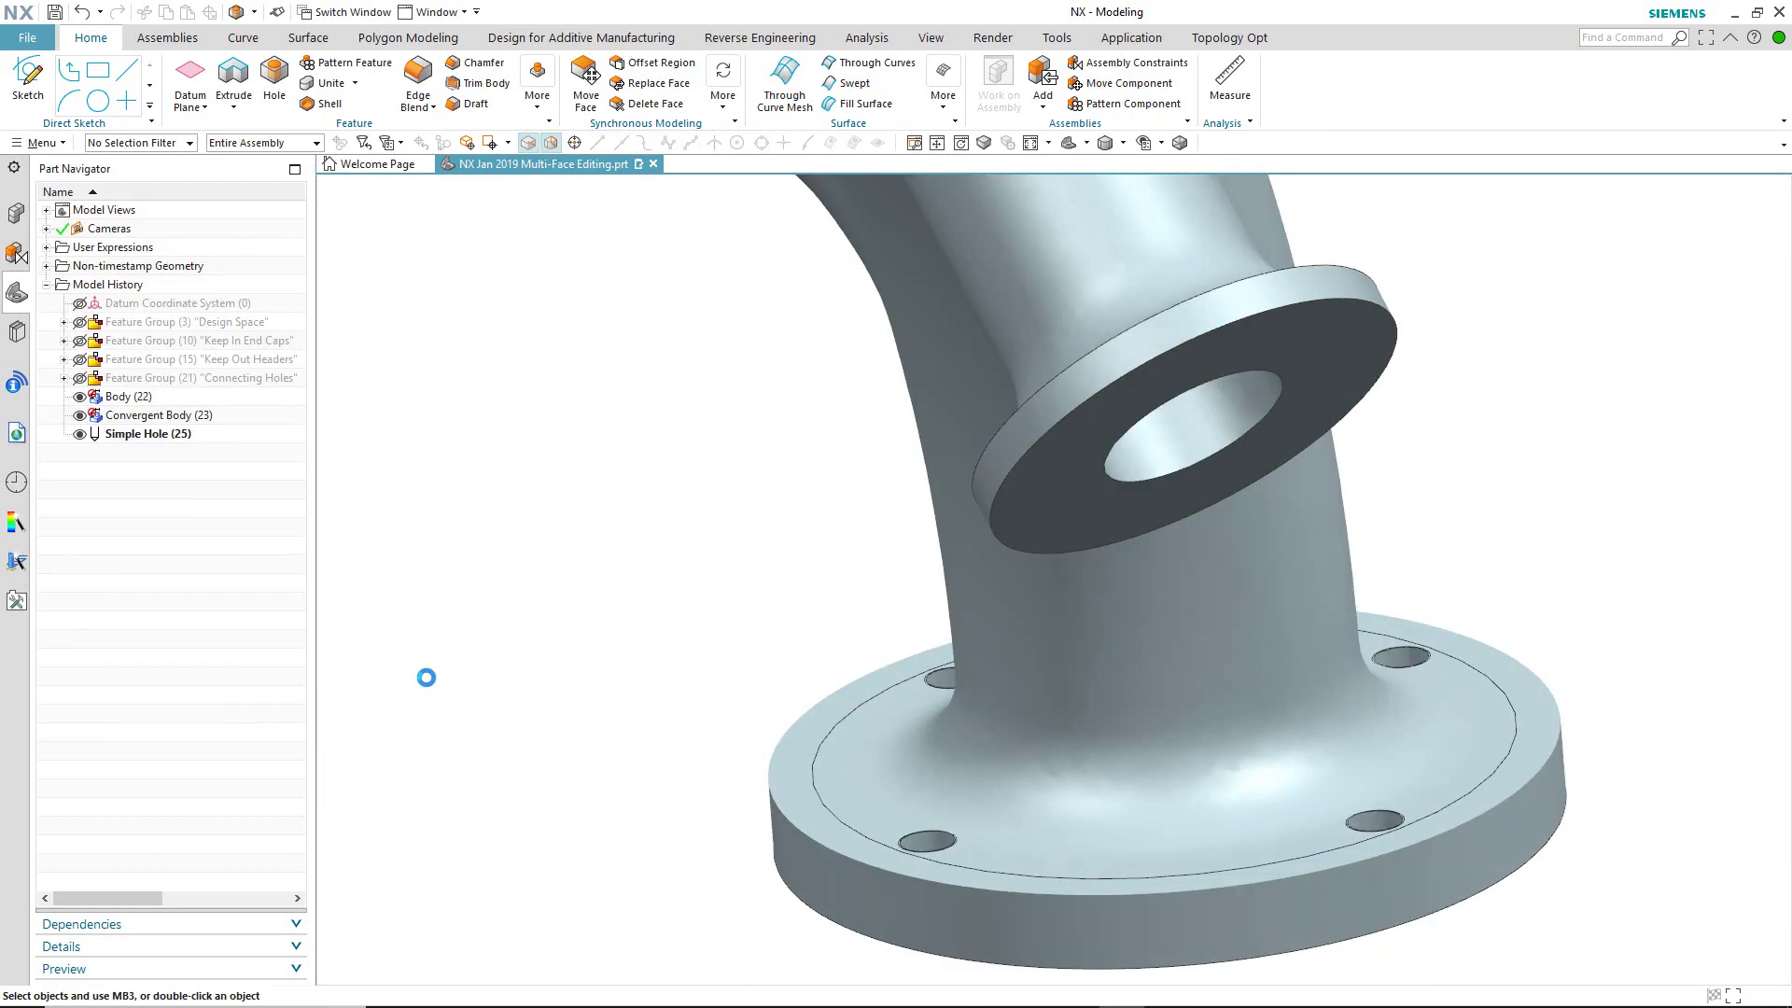
key(ctrl+w)
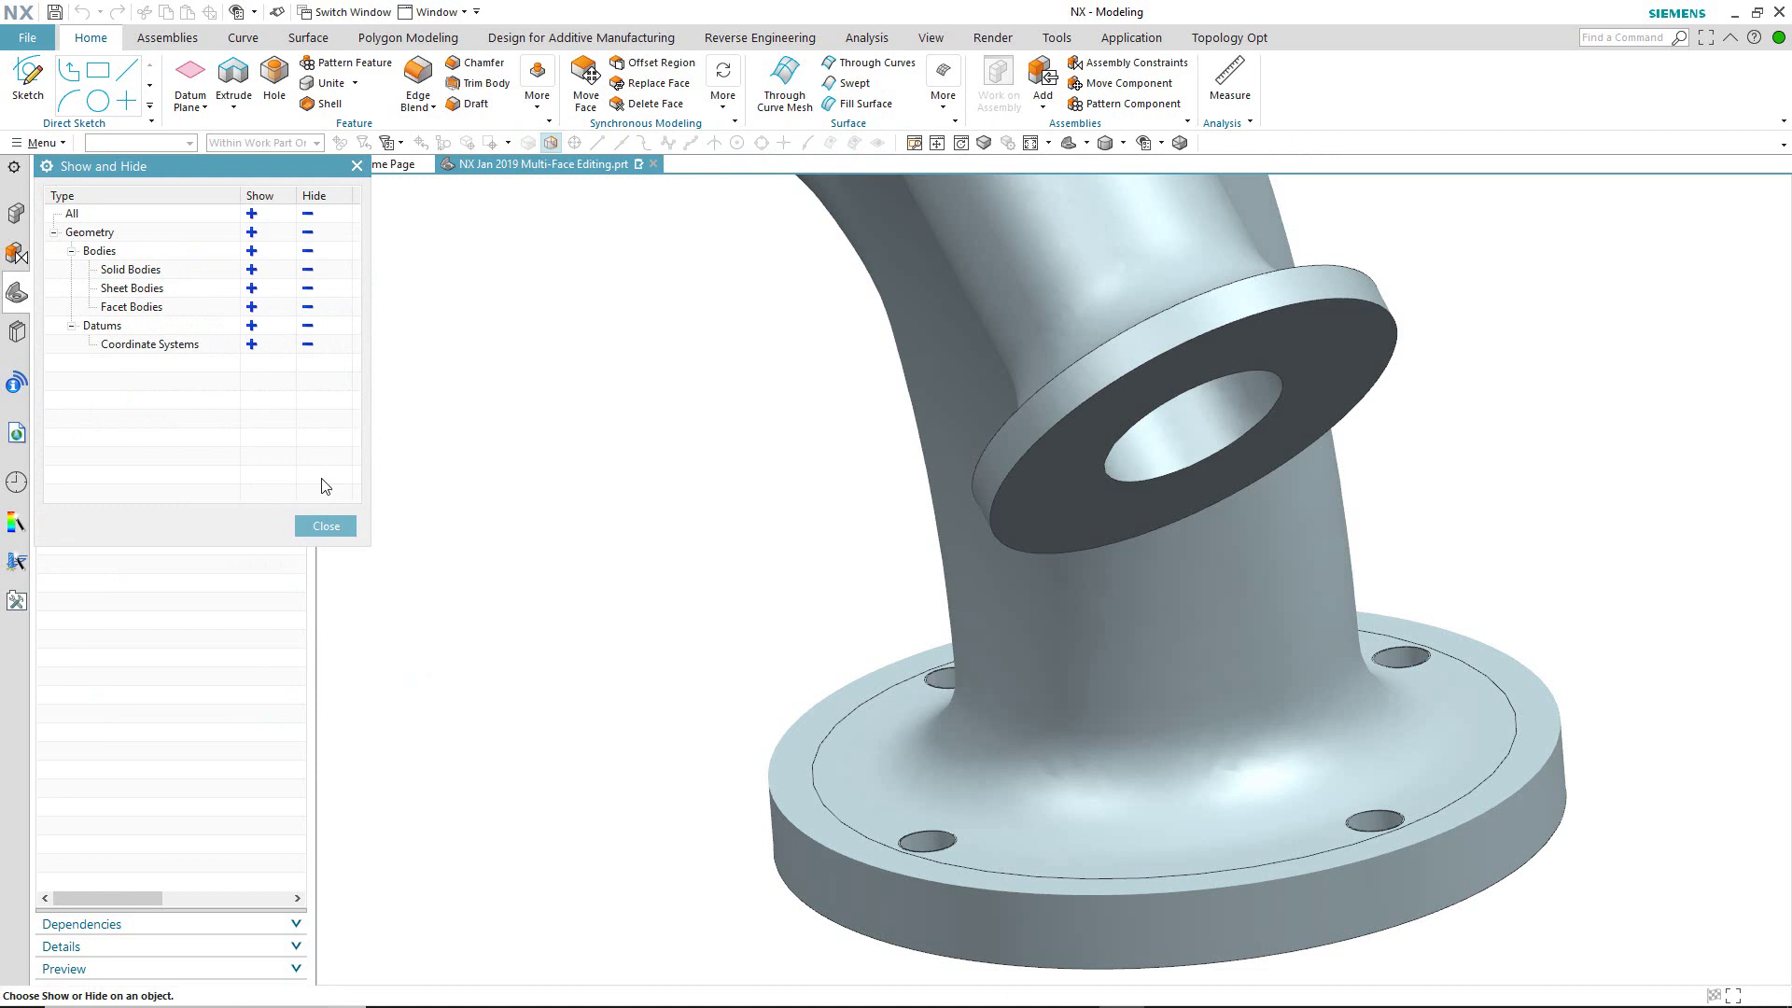
click(308, 288)
- Offset the right-hand flange's outer face by 3 mm with Offset Face
click(326, 526)
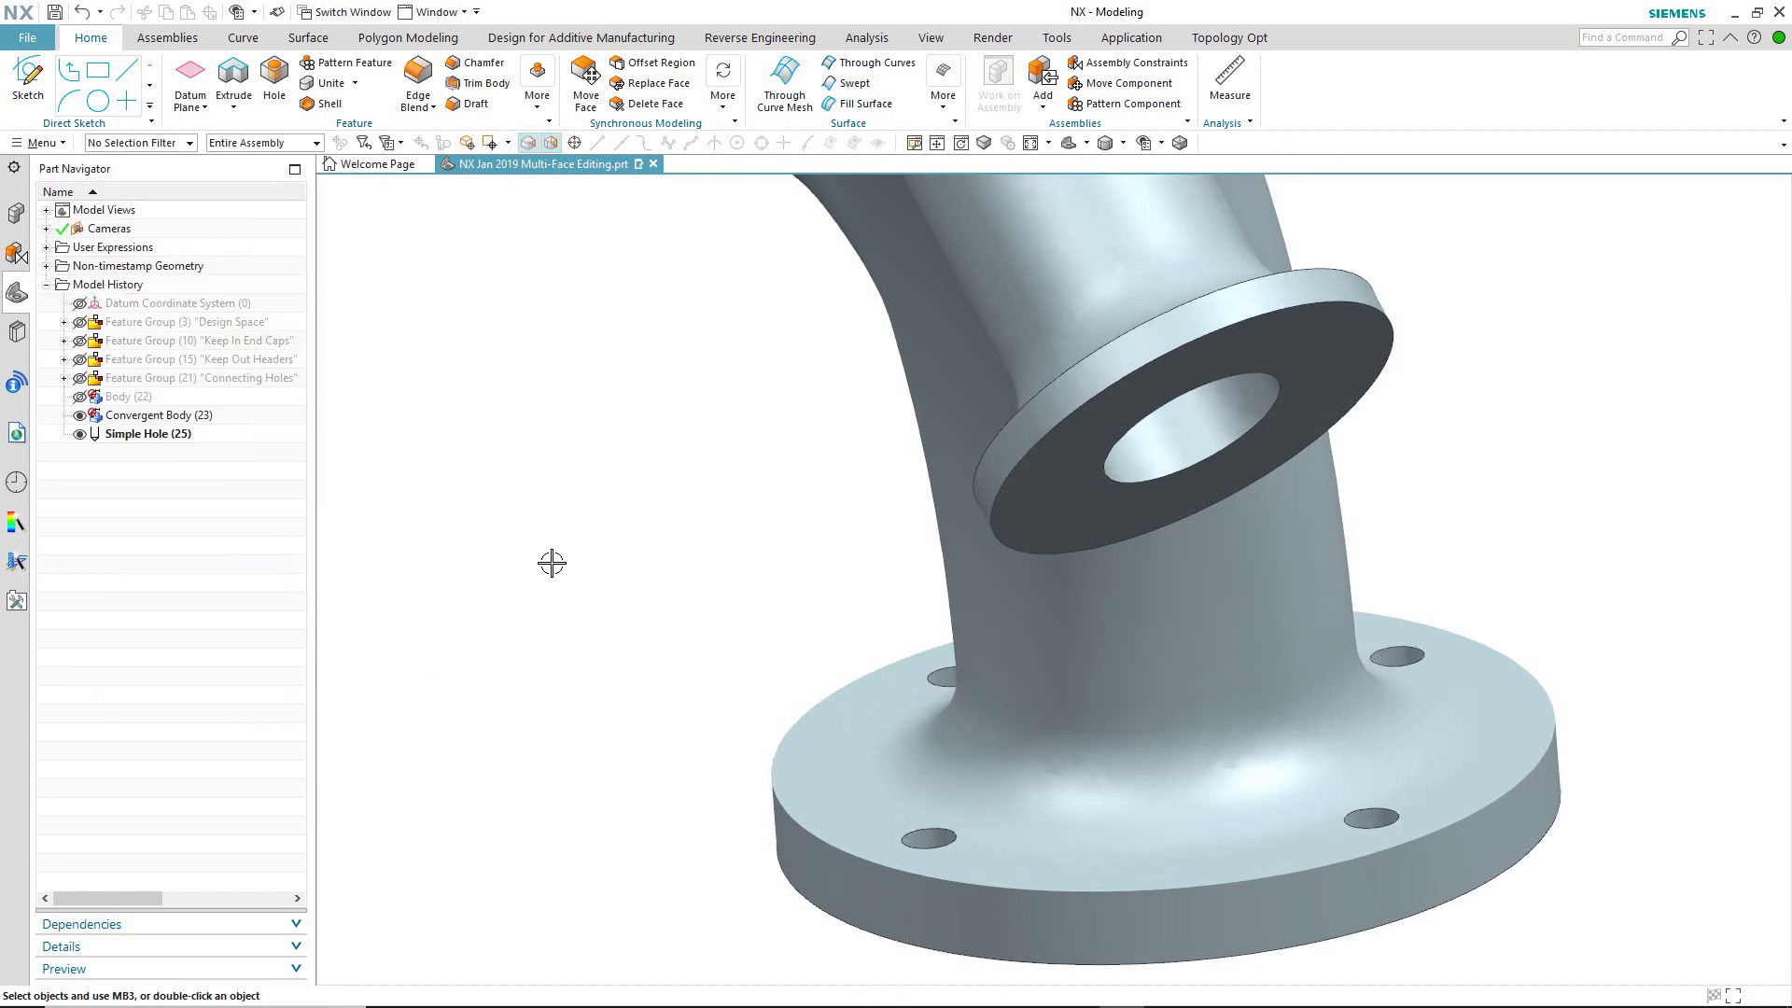
scroll(552, 562, down, 3)
middle_drag(551, 563, 528, 345)
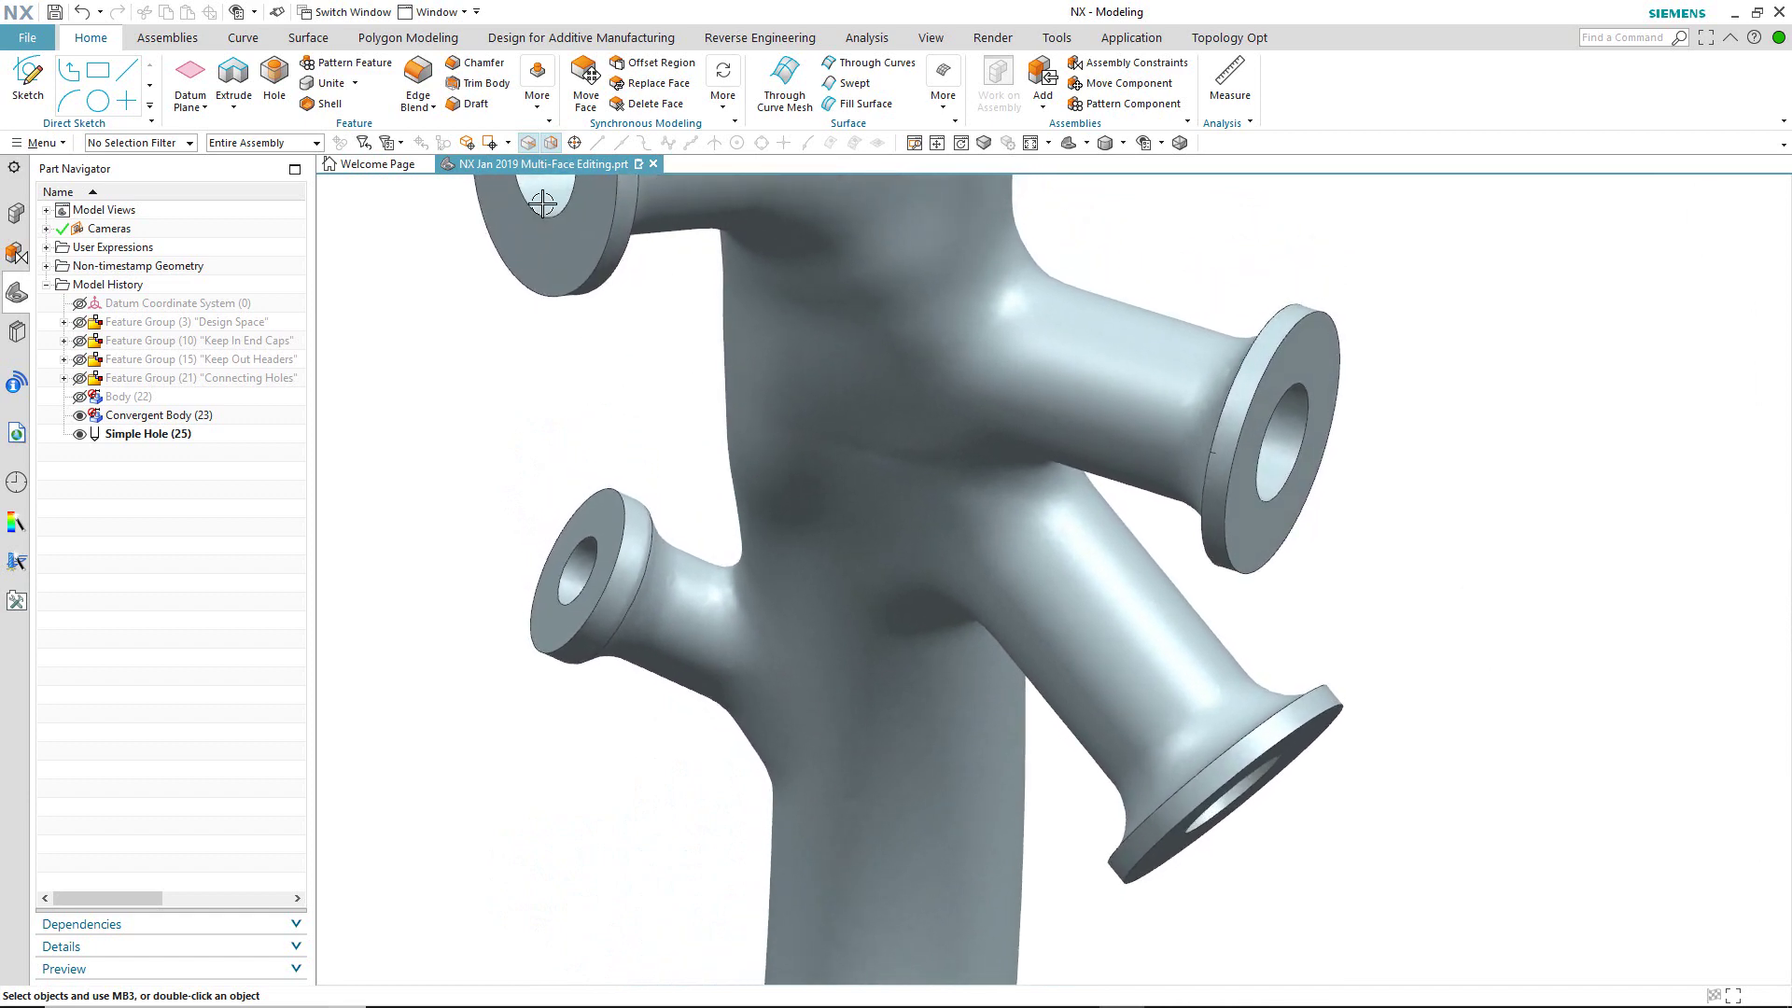
click(541, 103)
click(948, 594)
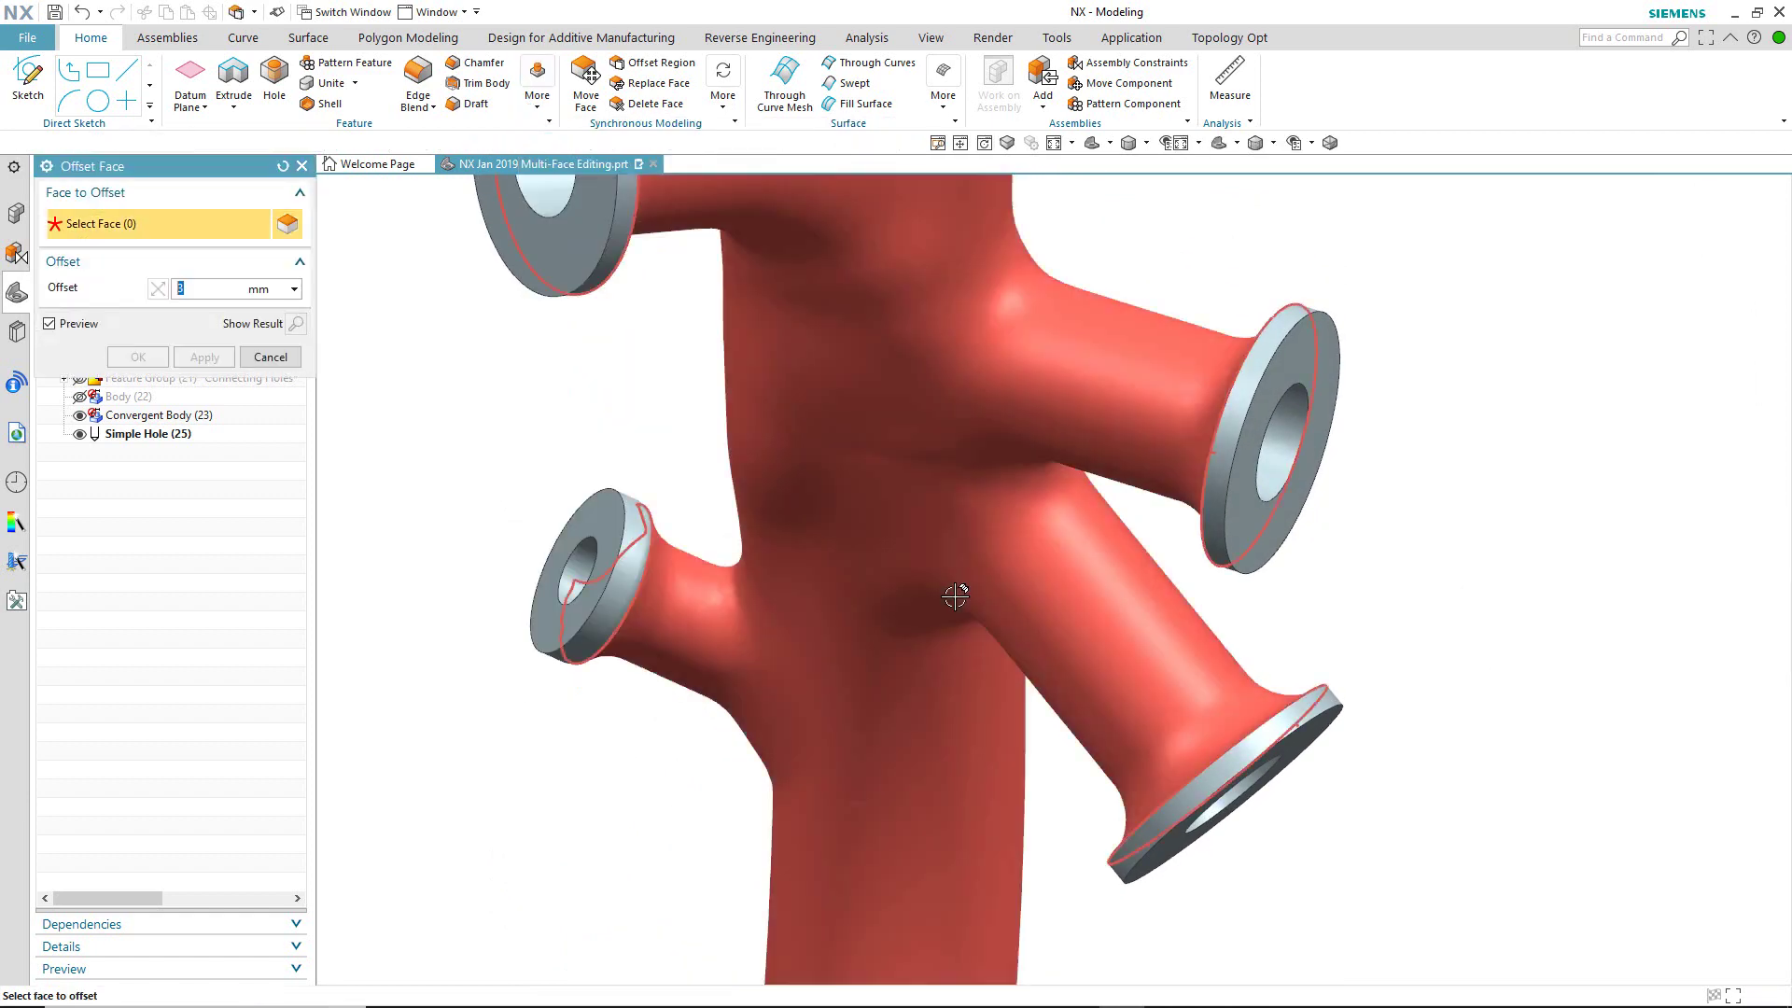
click(1262, 403)
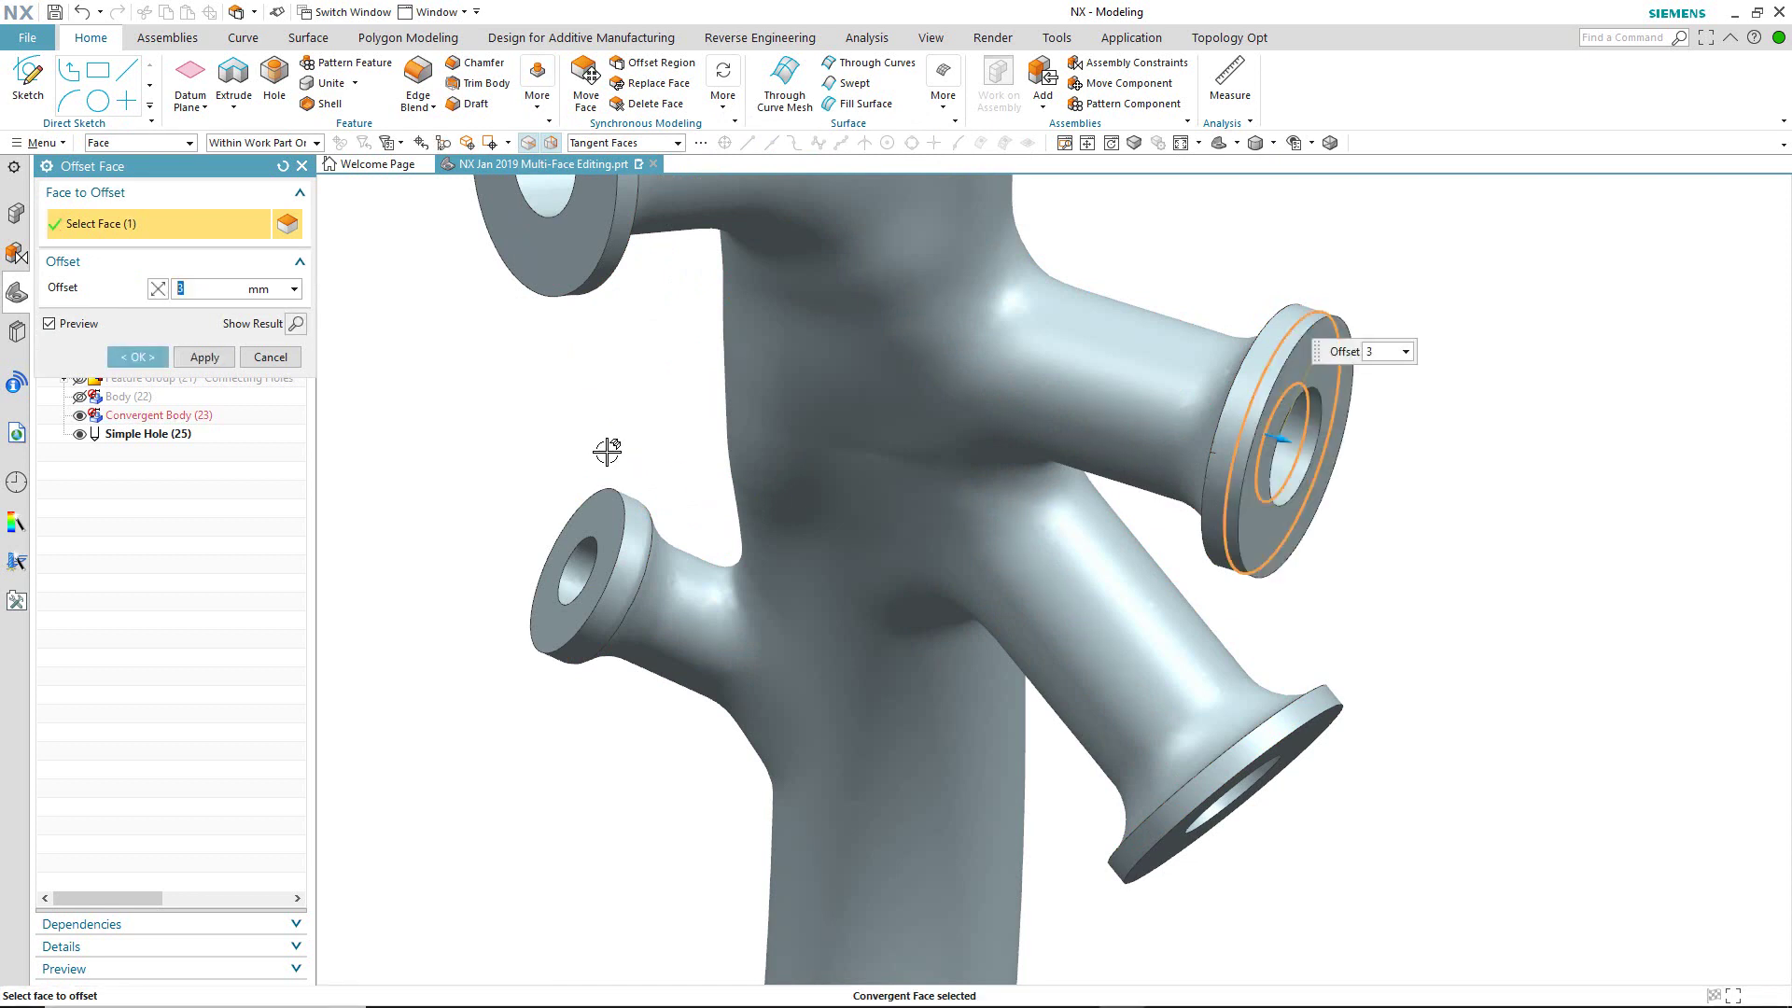
key(Return)
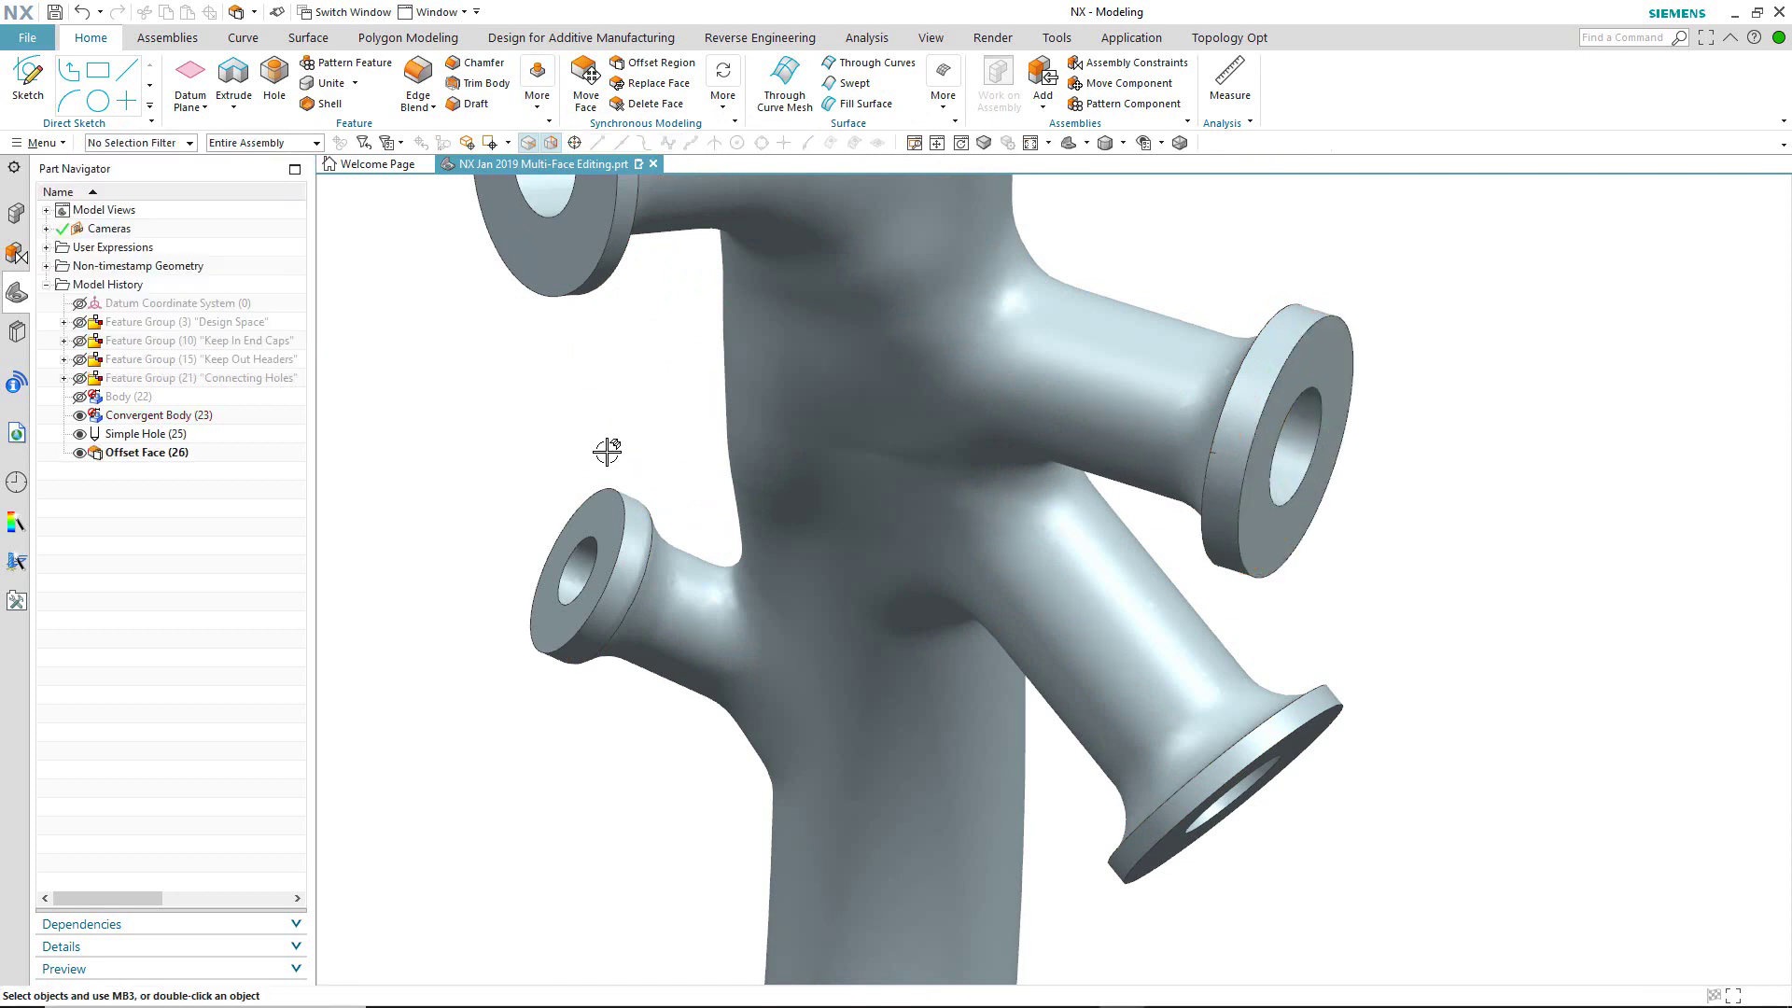
- Zoom in around the bottom flange and switch to the Polygon Modeling tab
middle_drag(608, 428, 609, 430)
scroll(608, 429, up, 8)
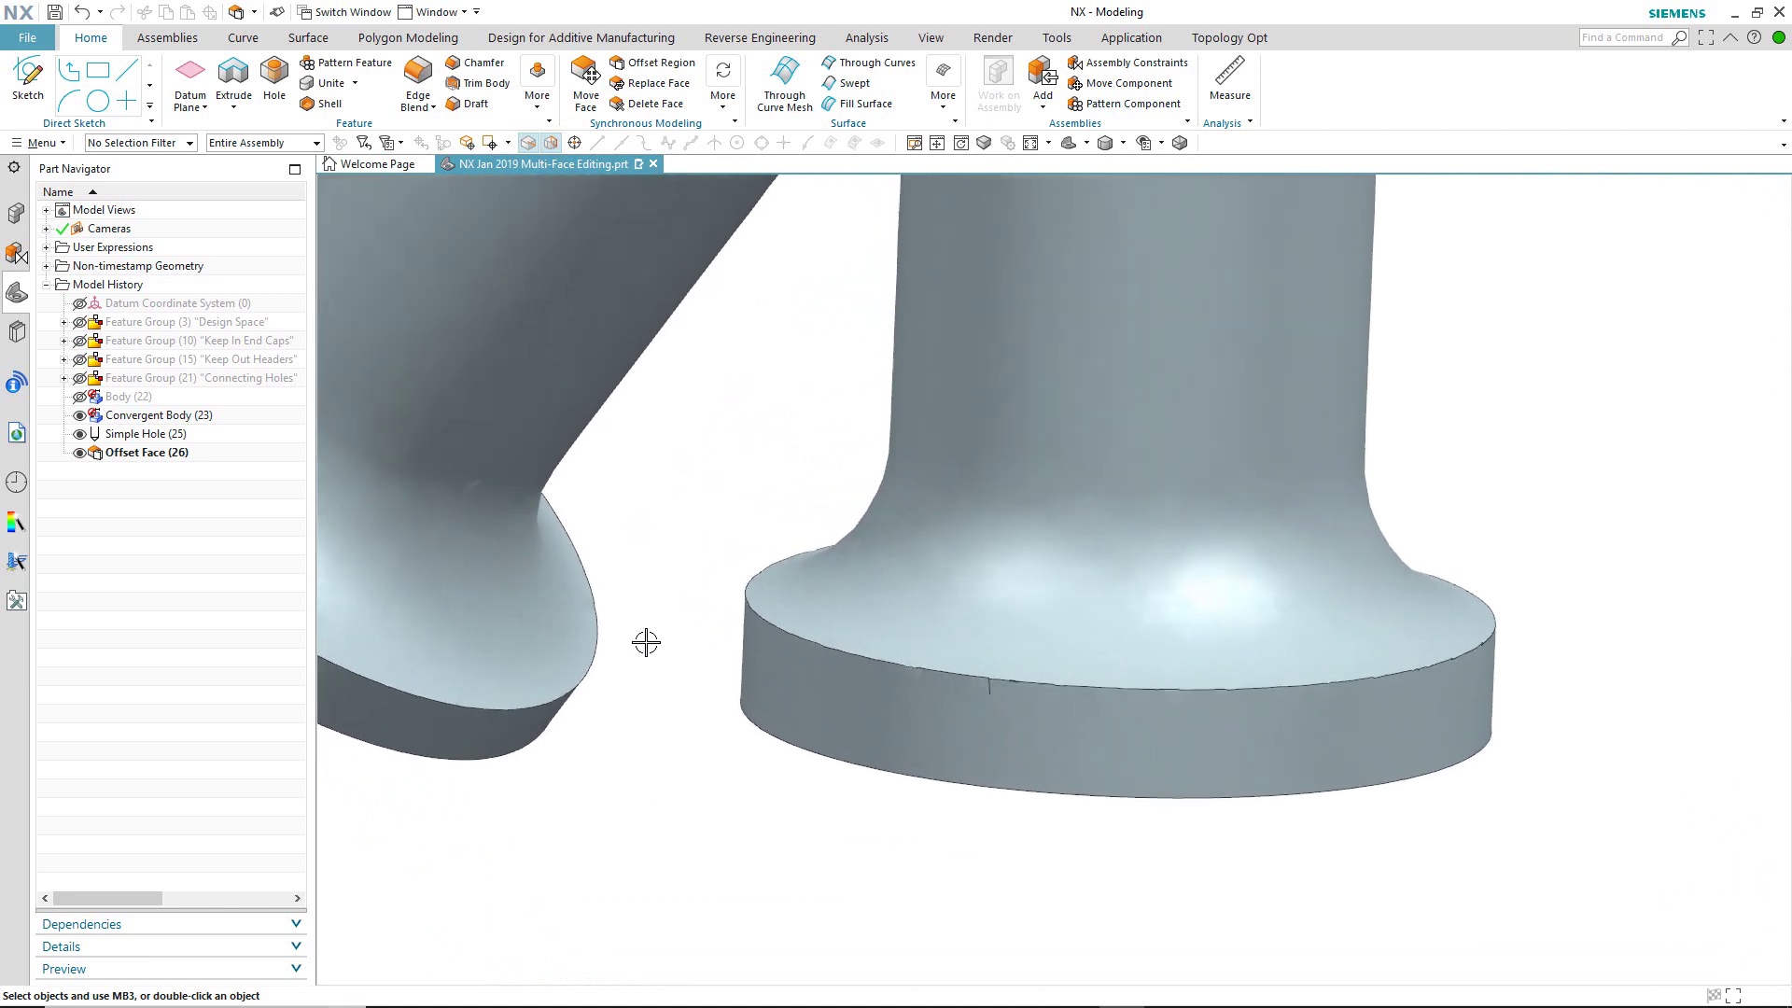
scroll(646, 643, up, 4)
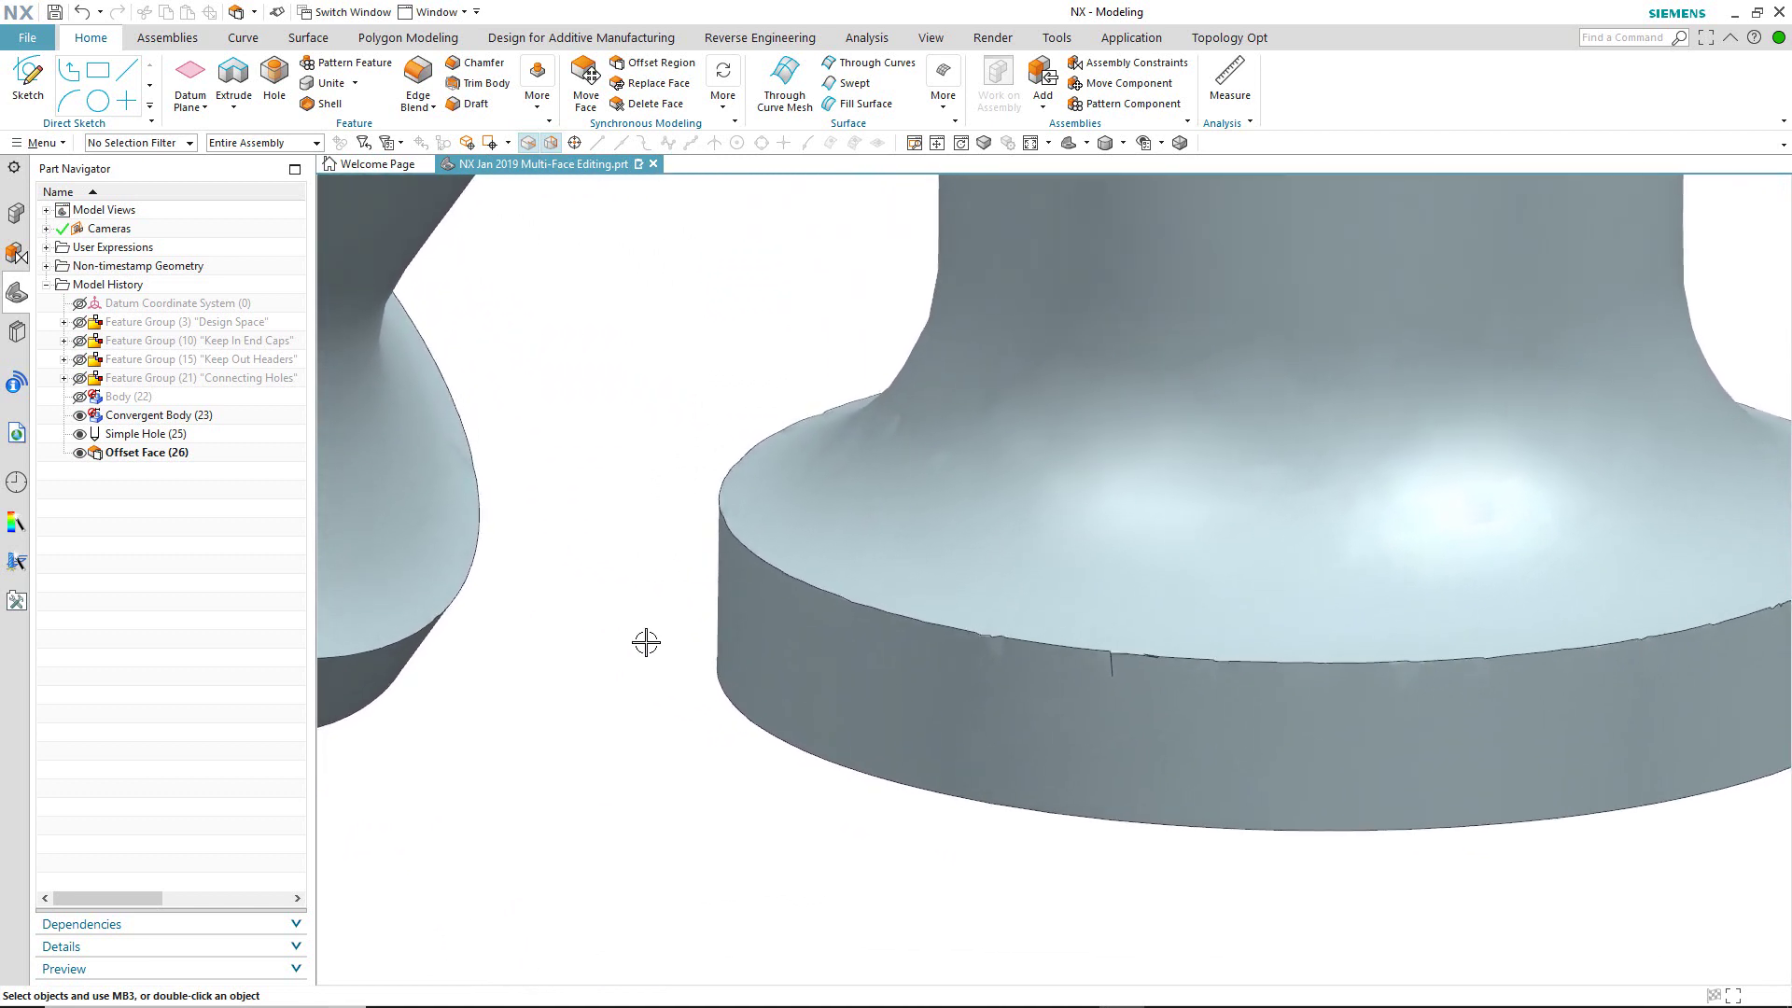
middle_drag(646, 643, 548, 688)
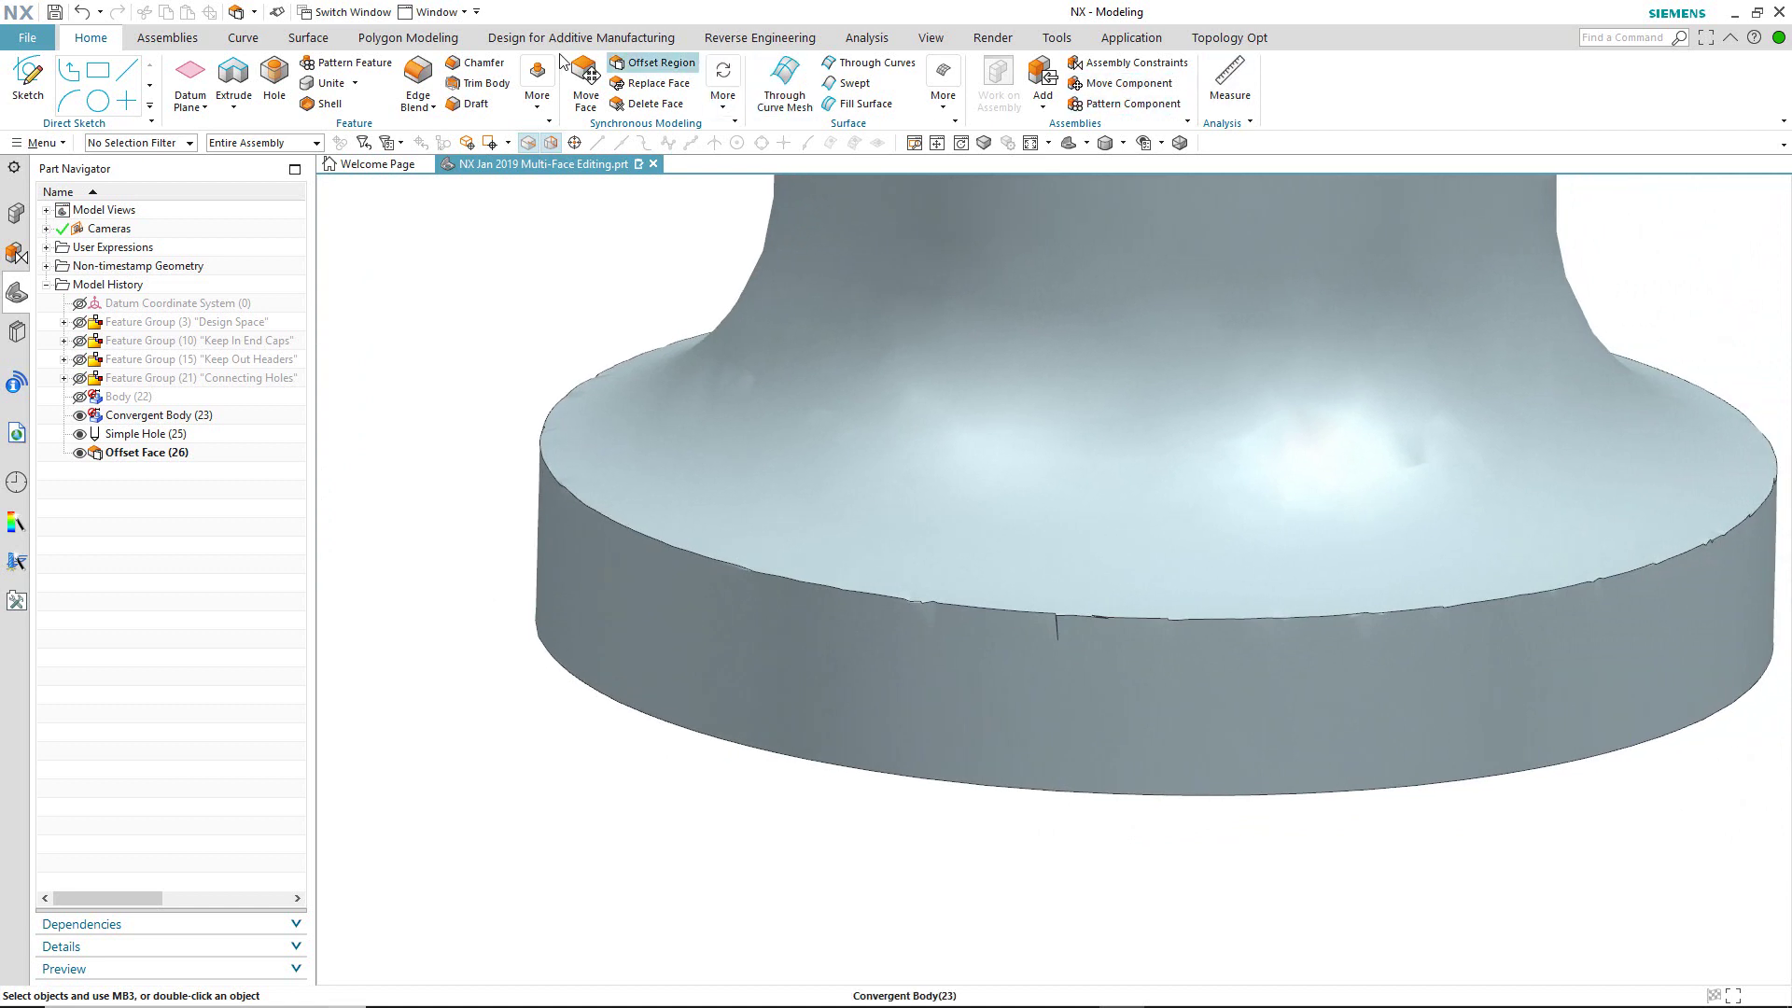
click(429, 39)
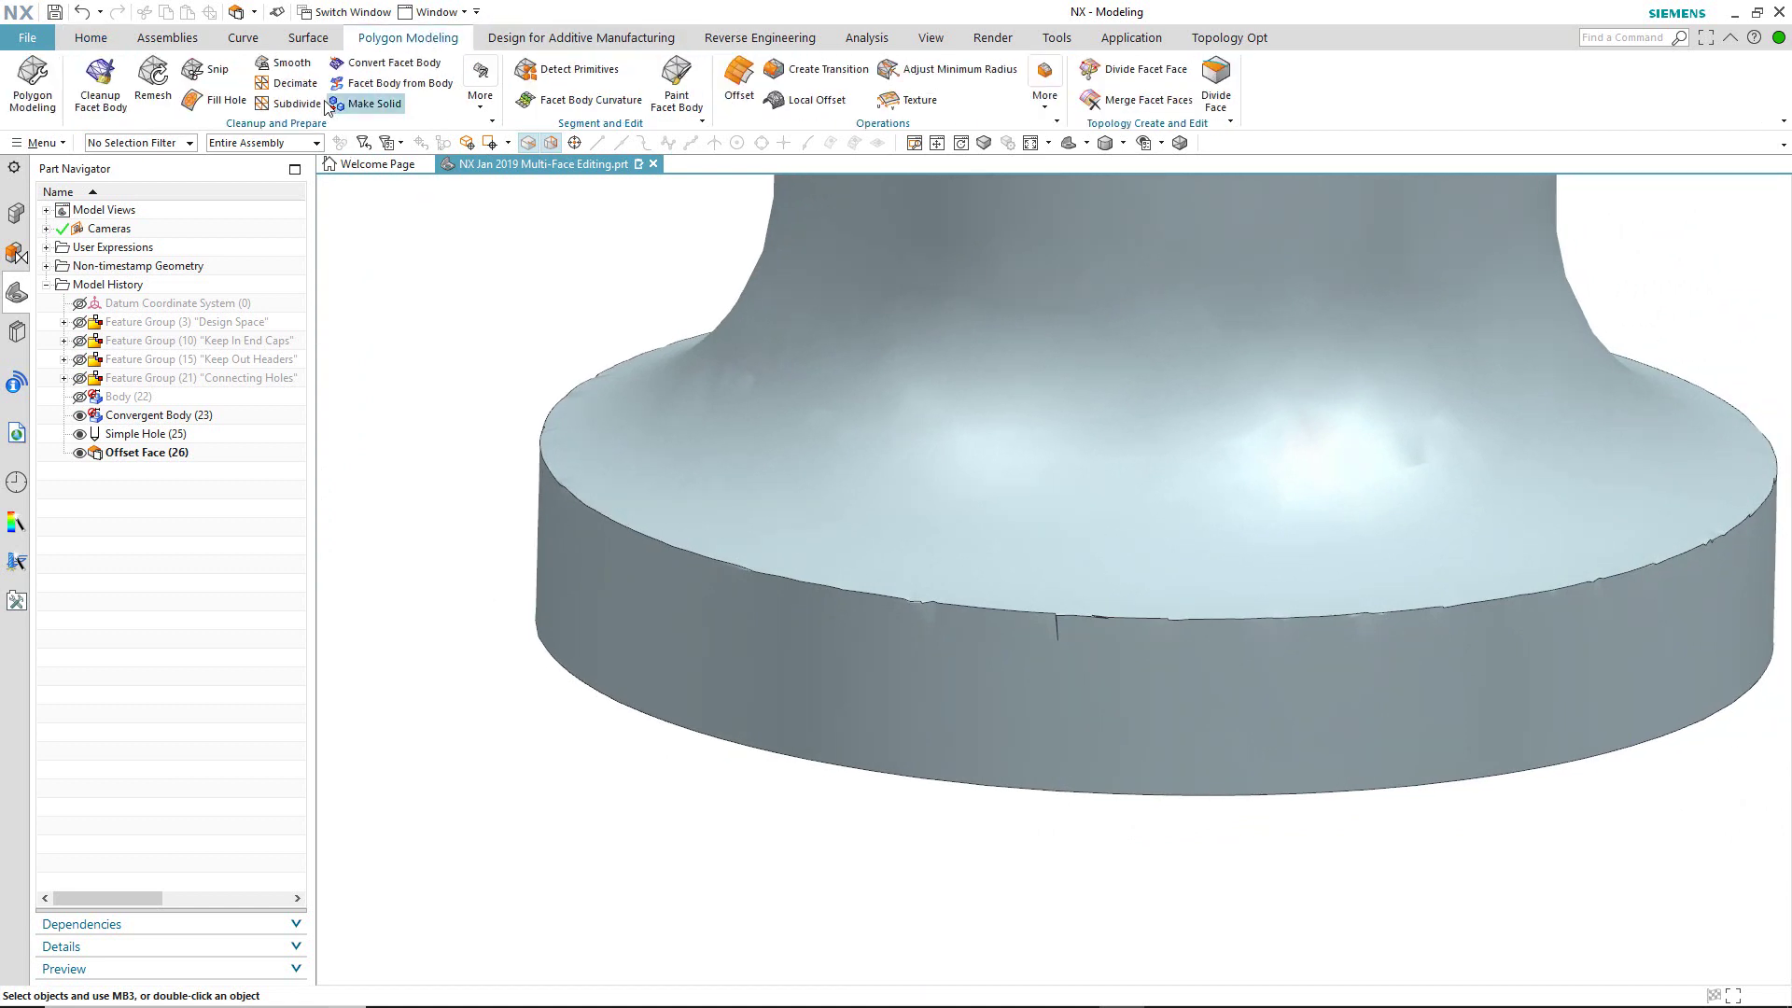
click(285, 62)
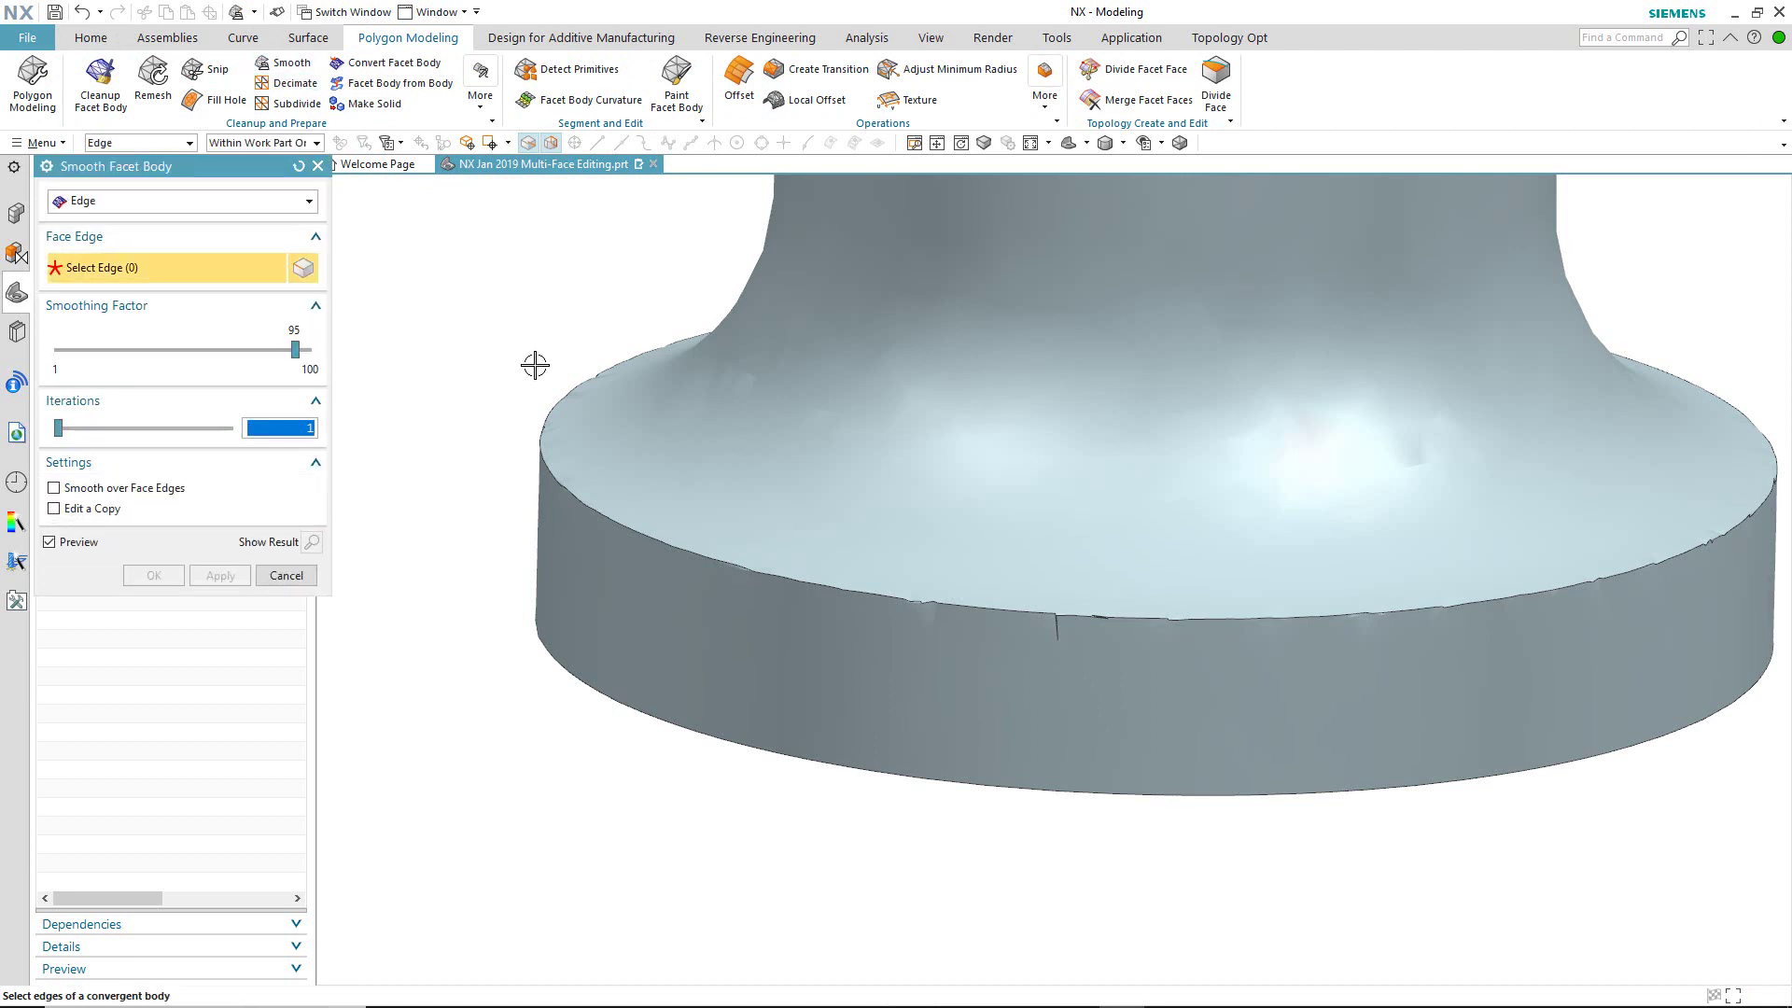
click(537, 437)
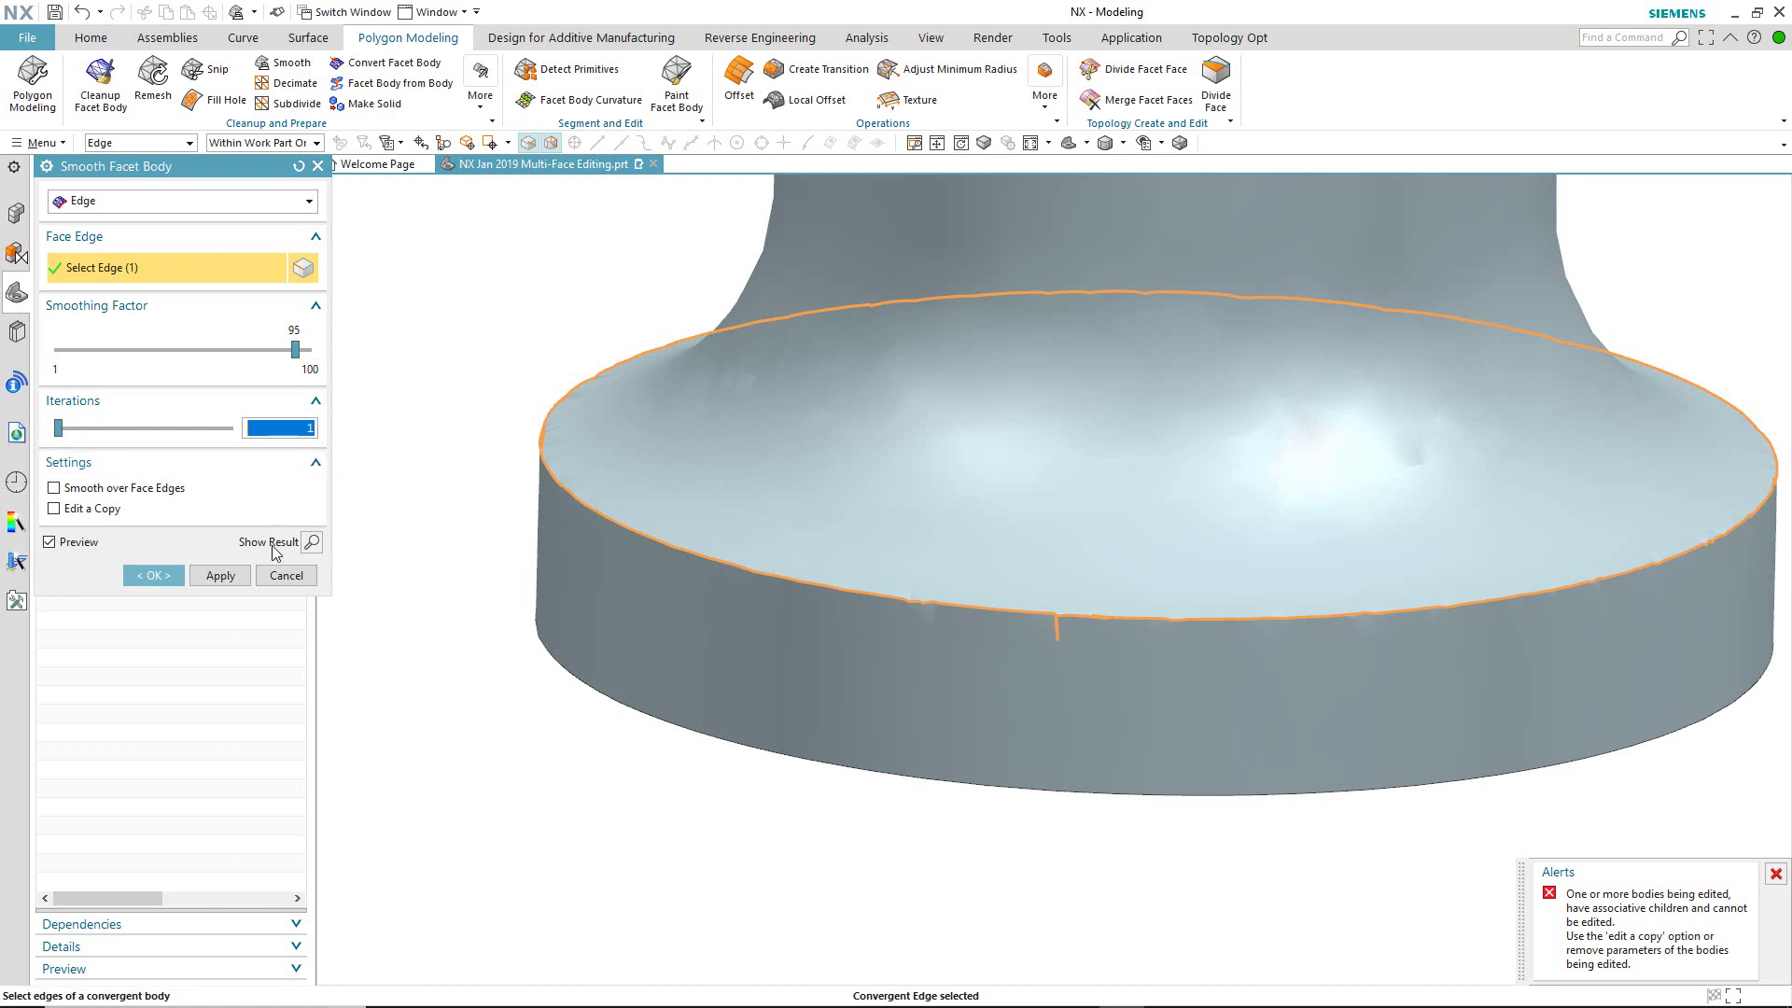
click(277, 577)
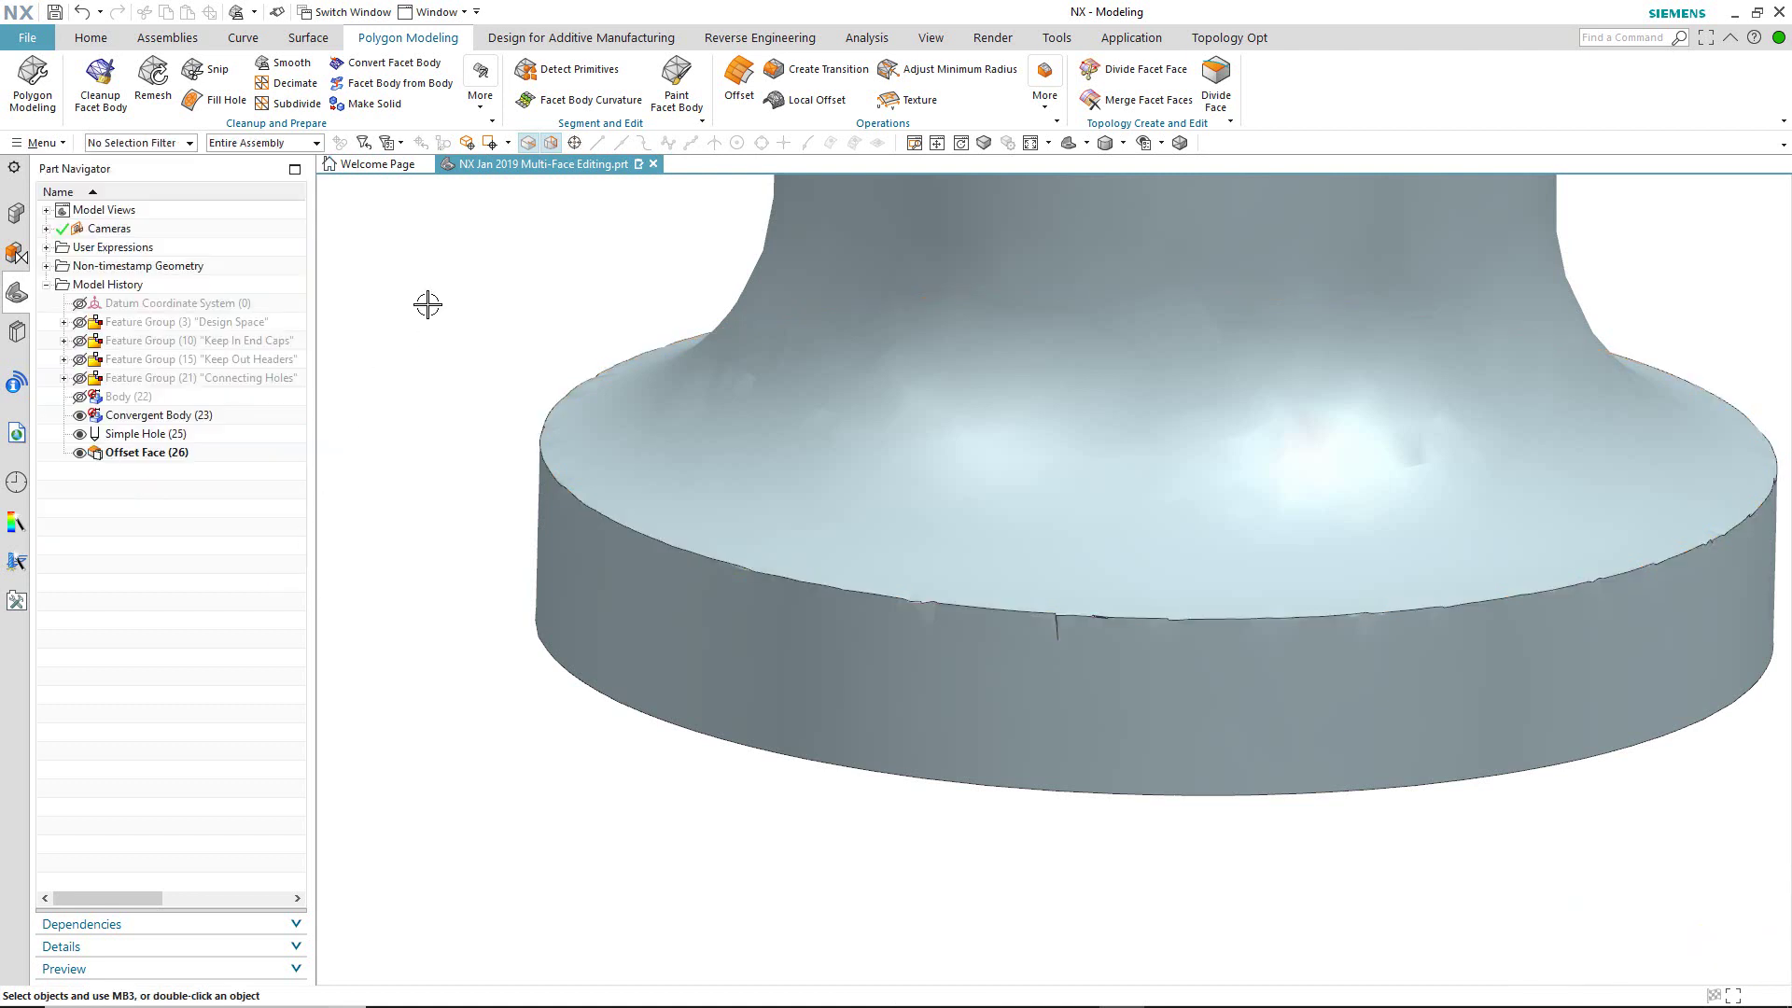
- Edit Convergent Body (23) in polygon modeling as Convergent Body (27), then open Smooth
click(32, 89)
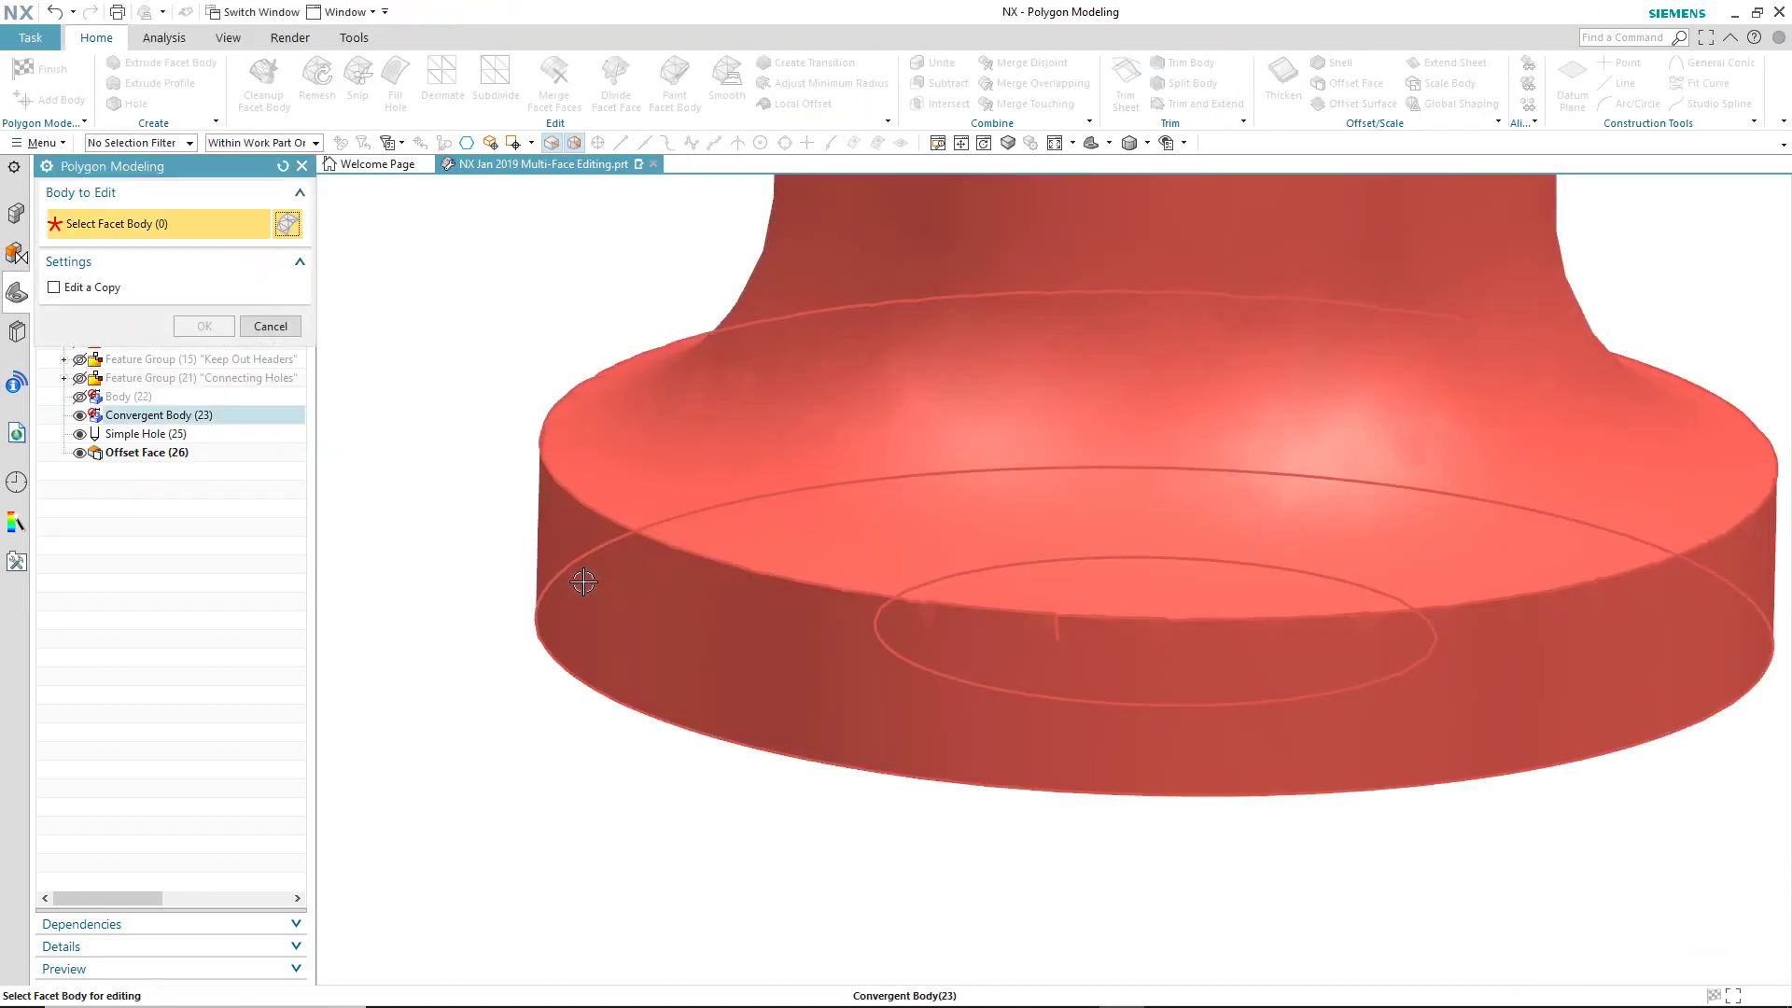
click(578, 583)
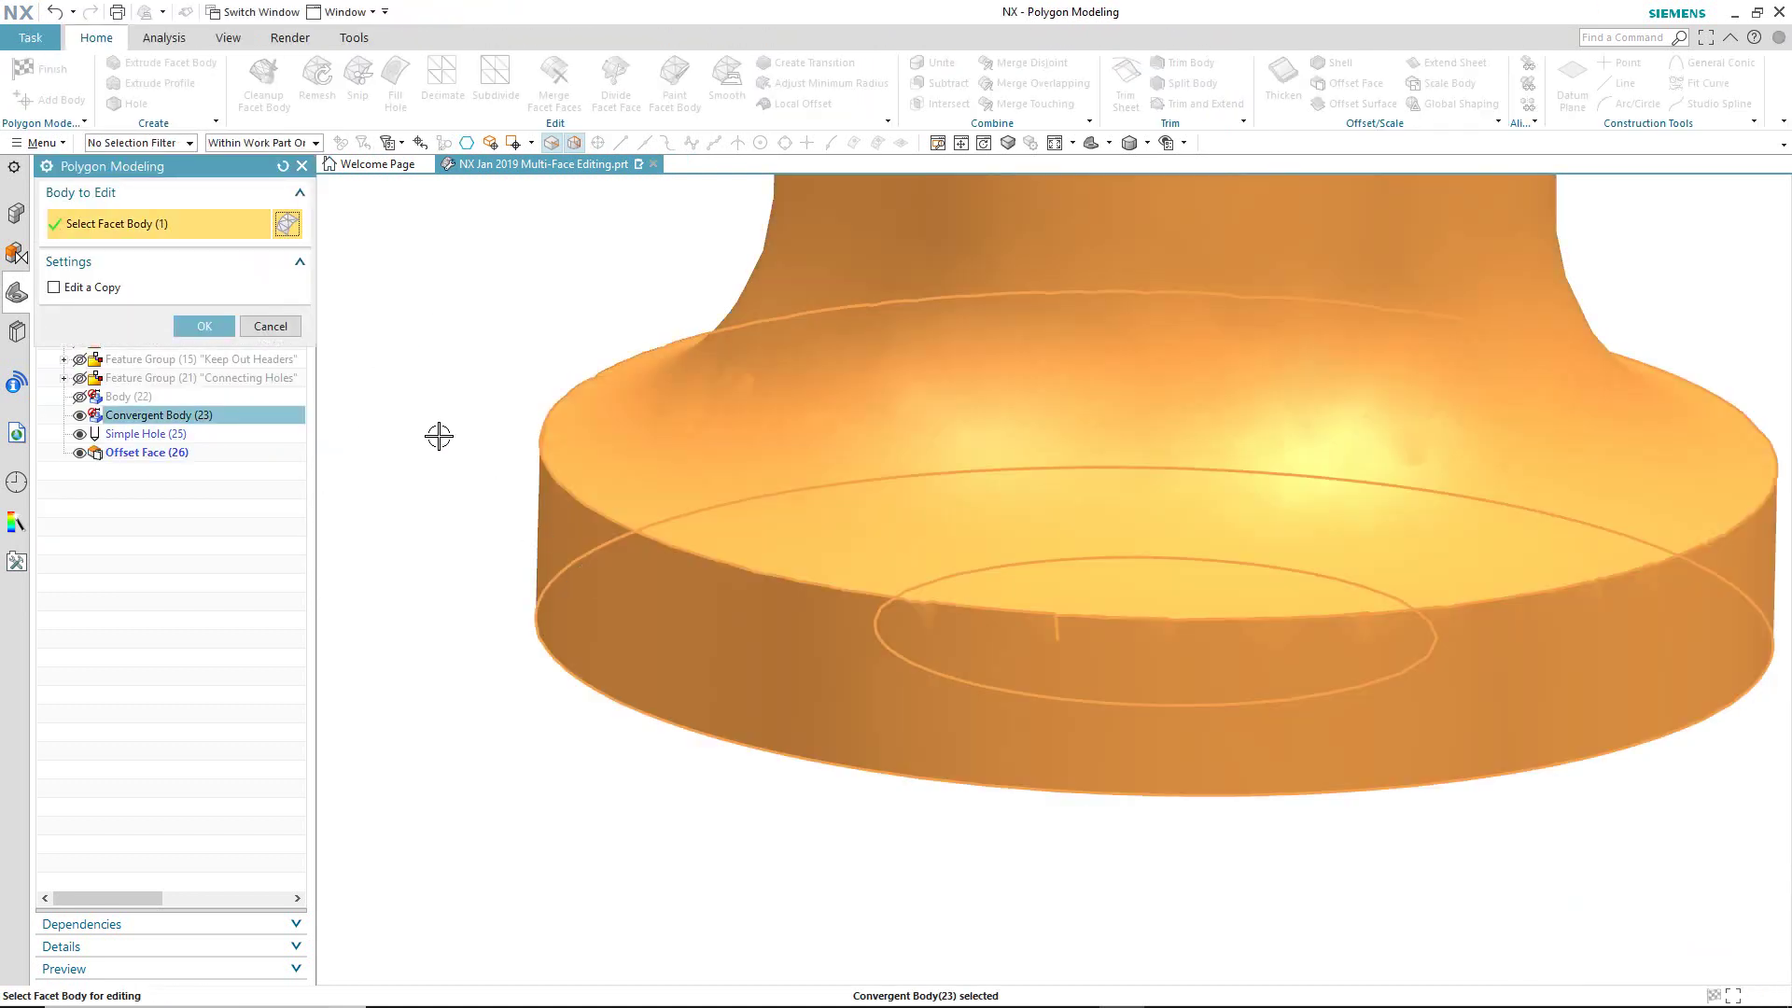
middle_click(431, 419)
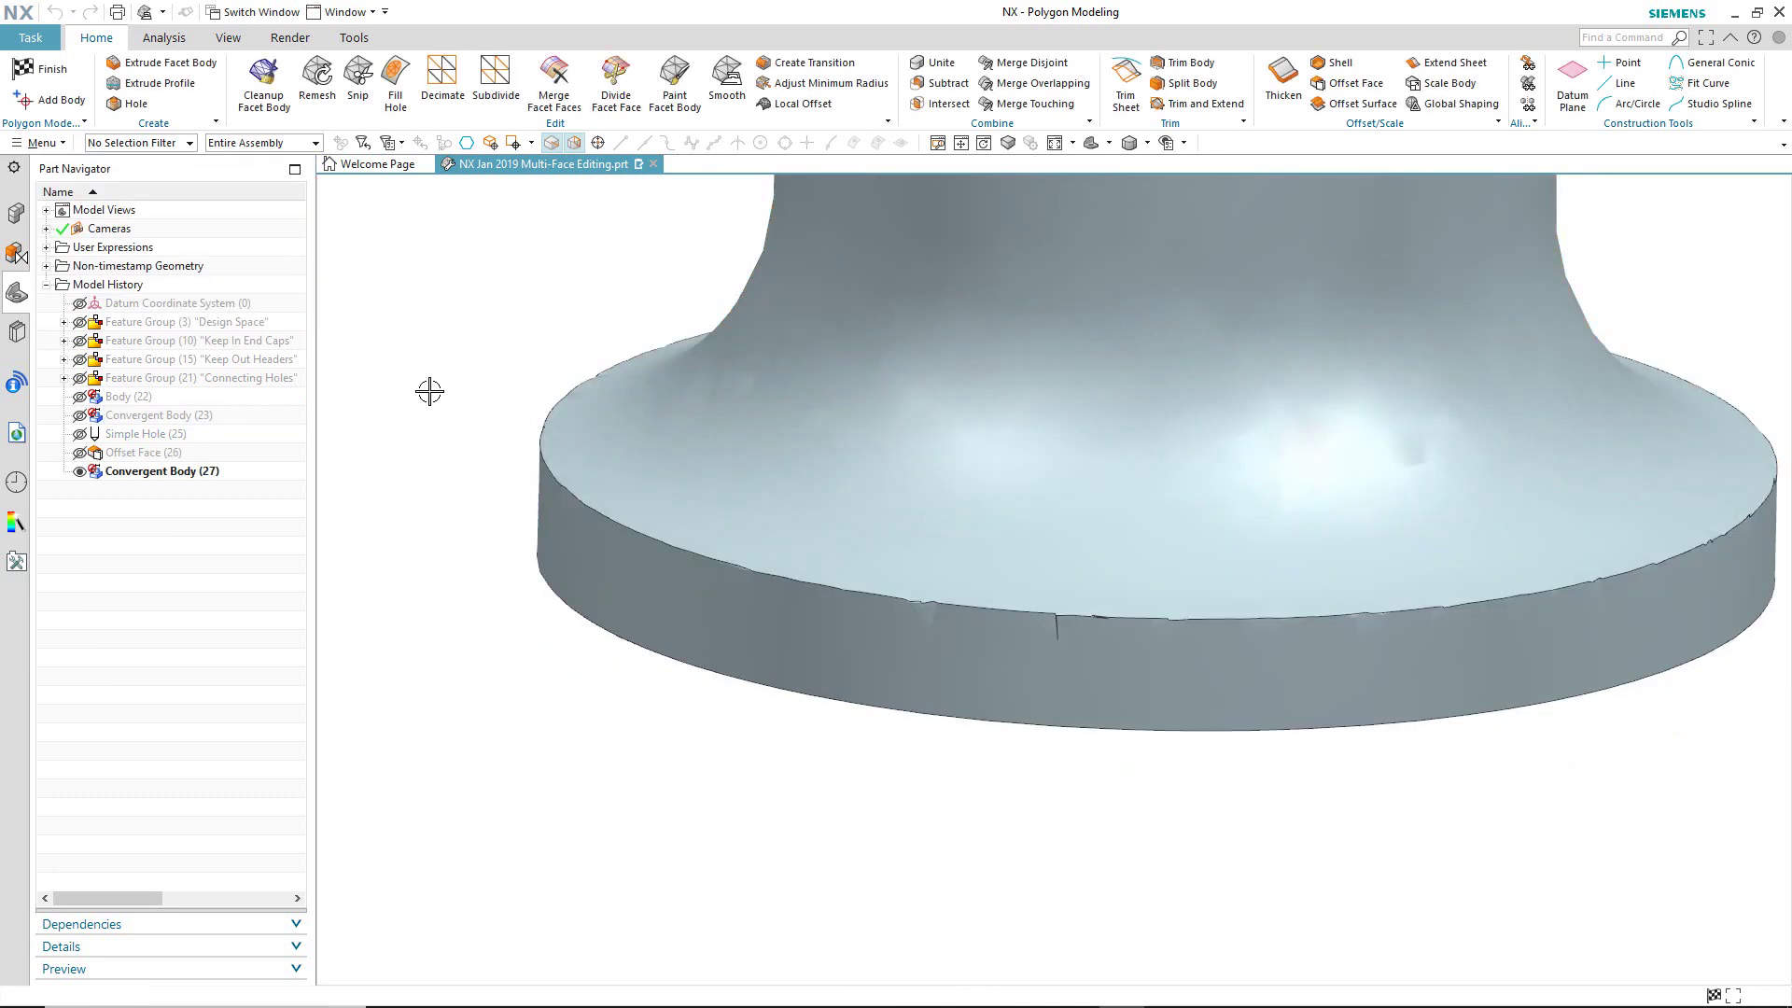
click(727, 79)
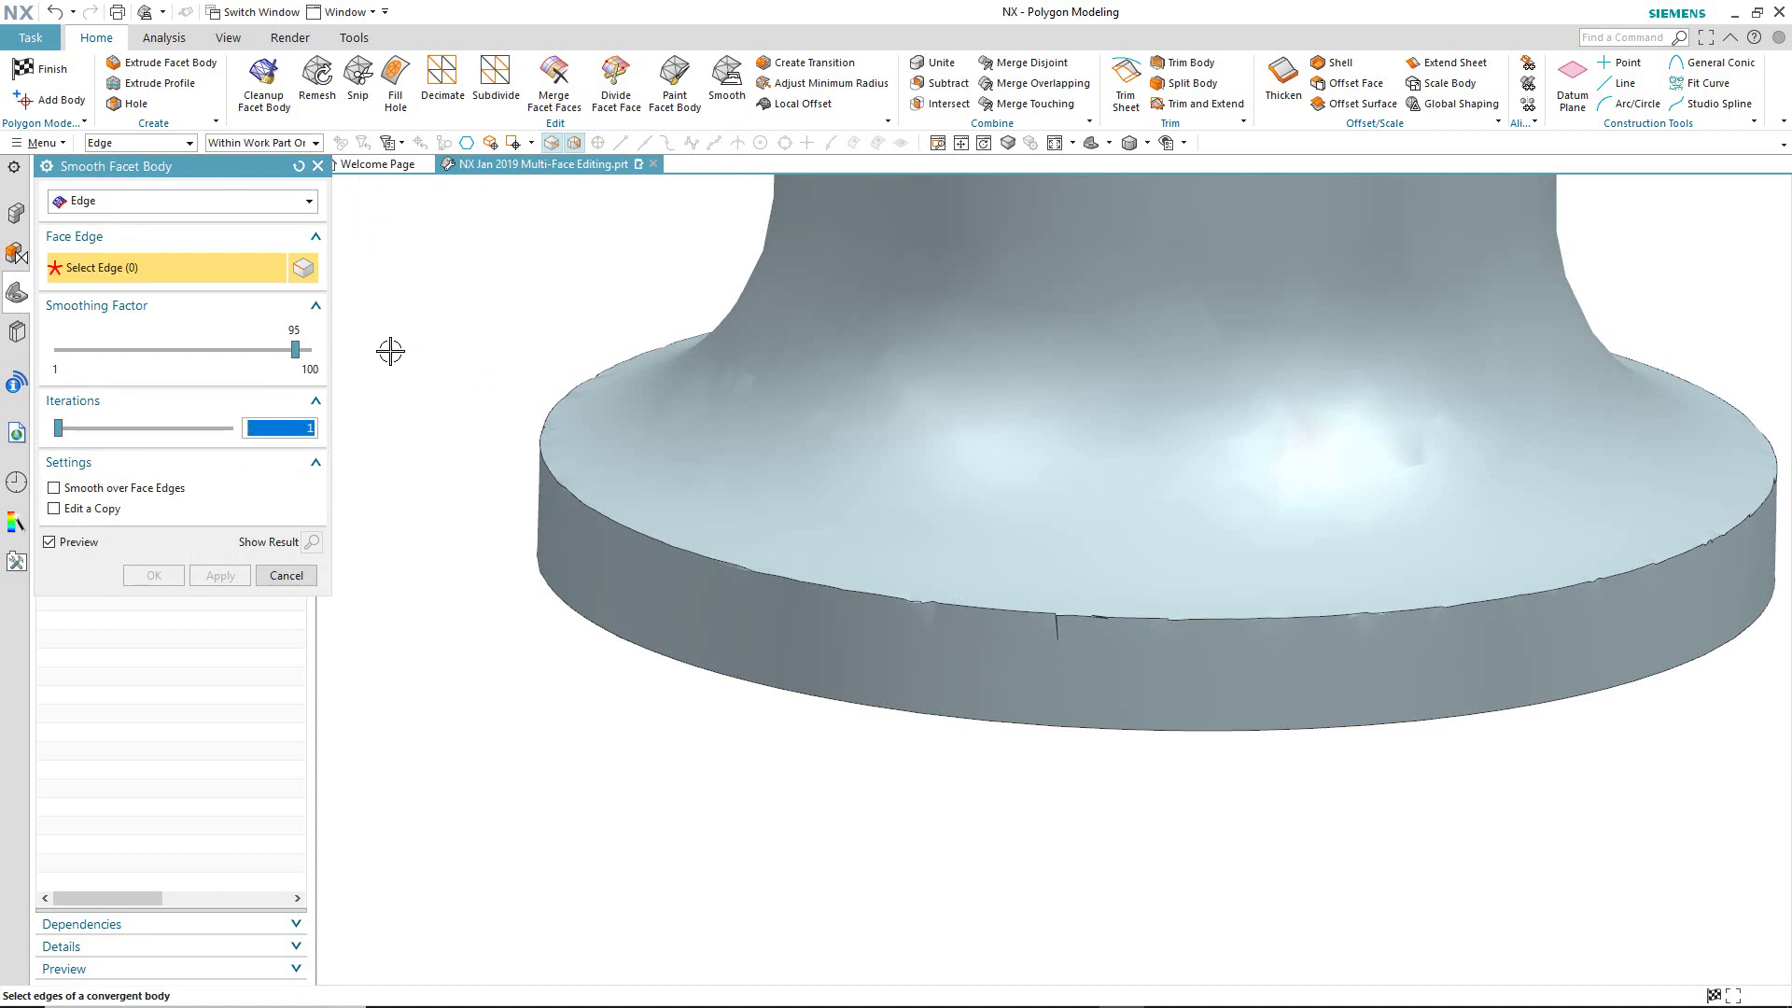
- Smooth the bottom flange's top circular edge with smoothing factor 95 and 10 iterations
drag(300, 356, 87, 373)
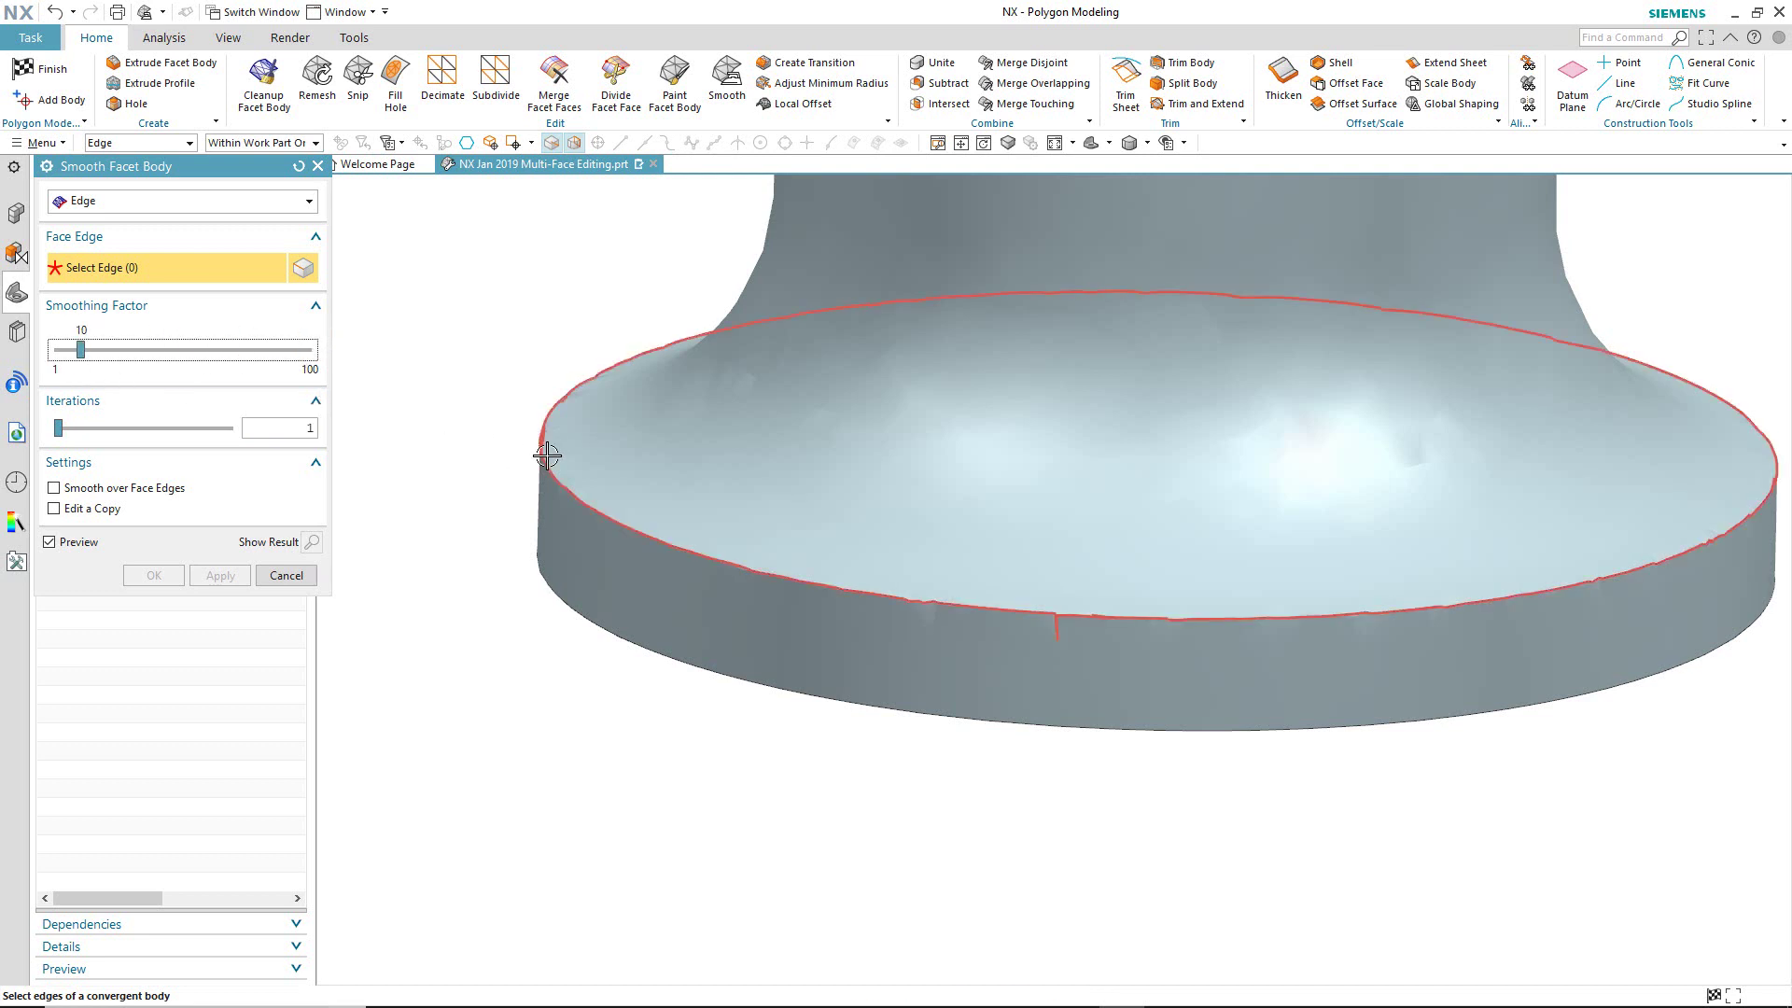
click(542, 452)
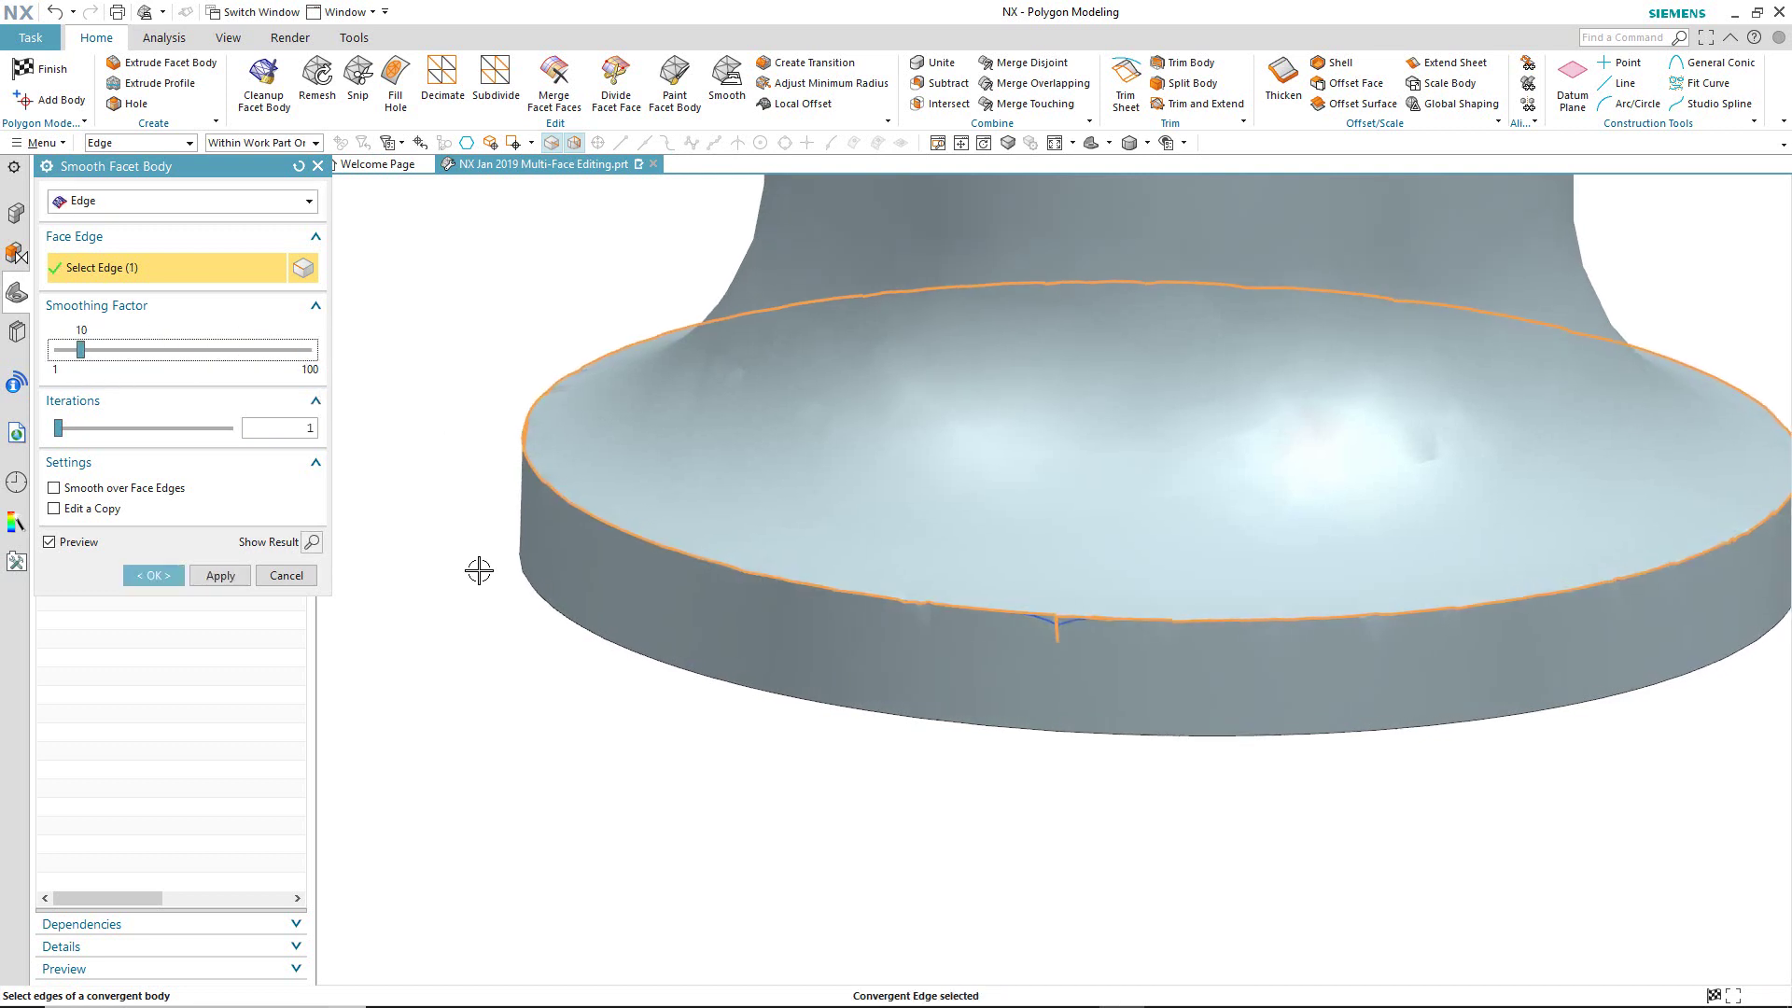
scroll(462, 581, up, 5)
middle_drag(462, 582, 460, 606)
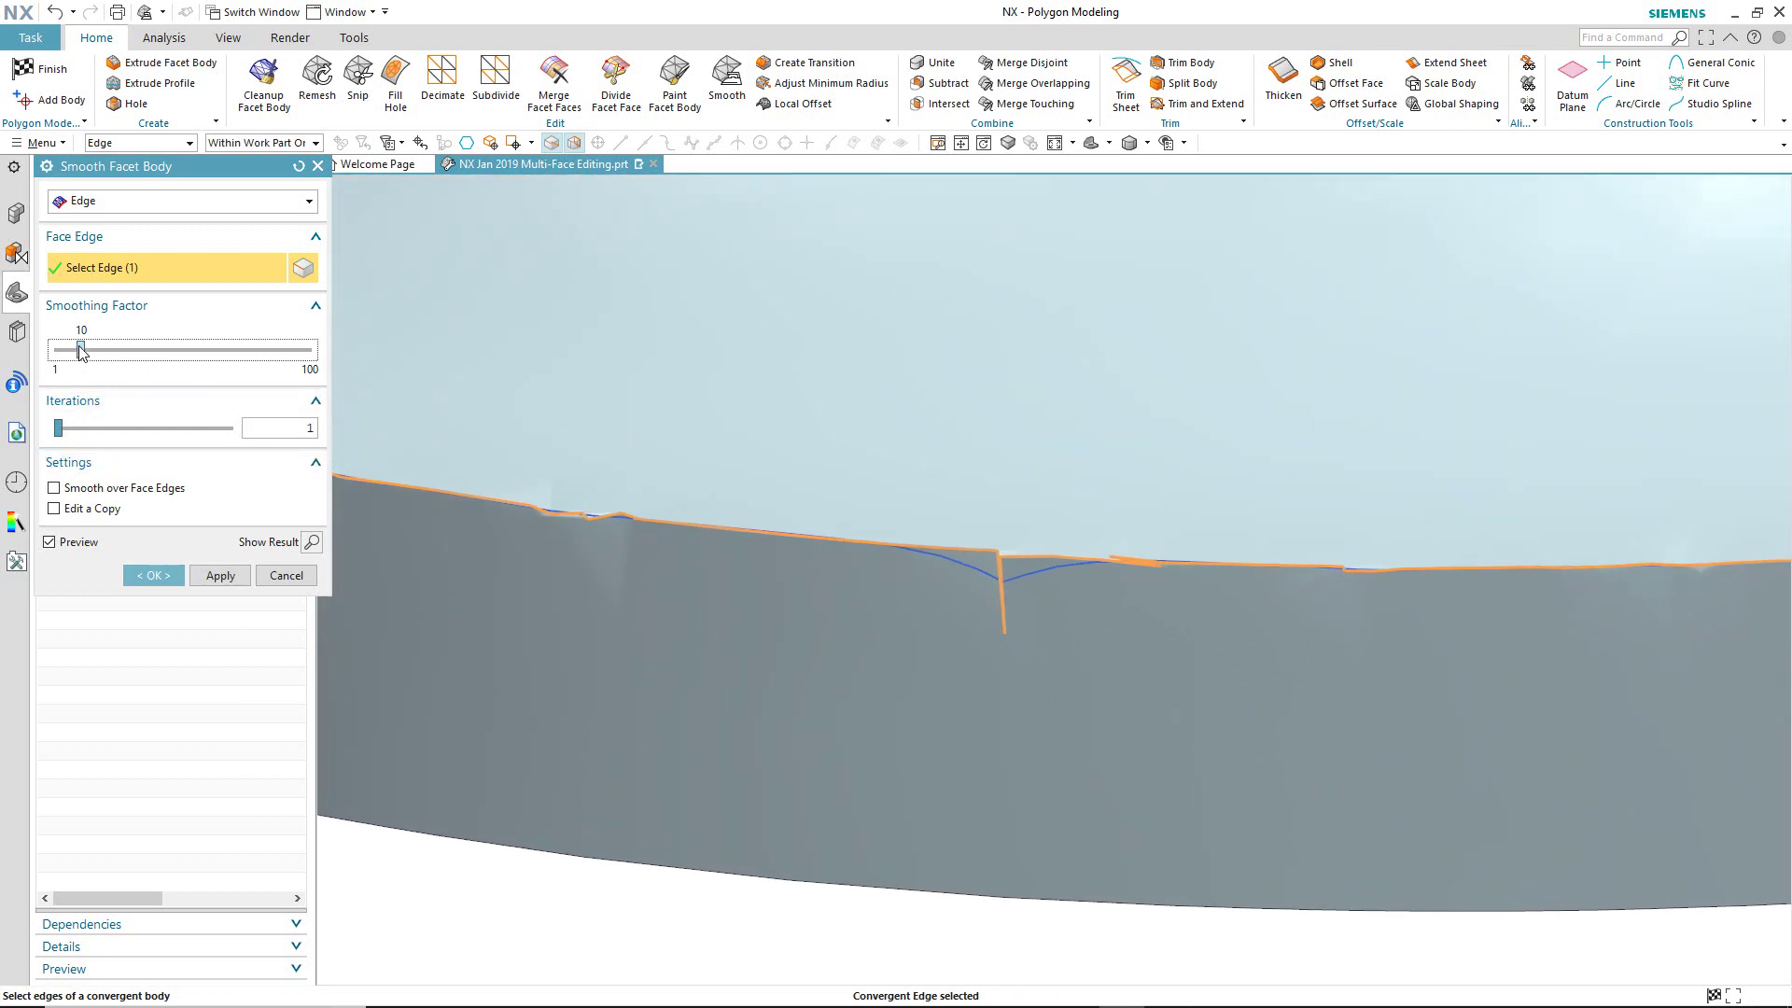
drag(81, 350, 301, 360)
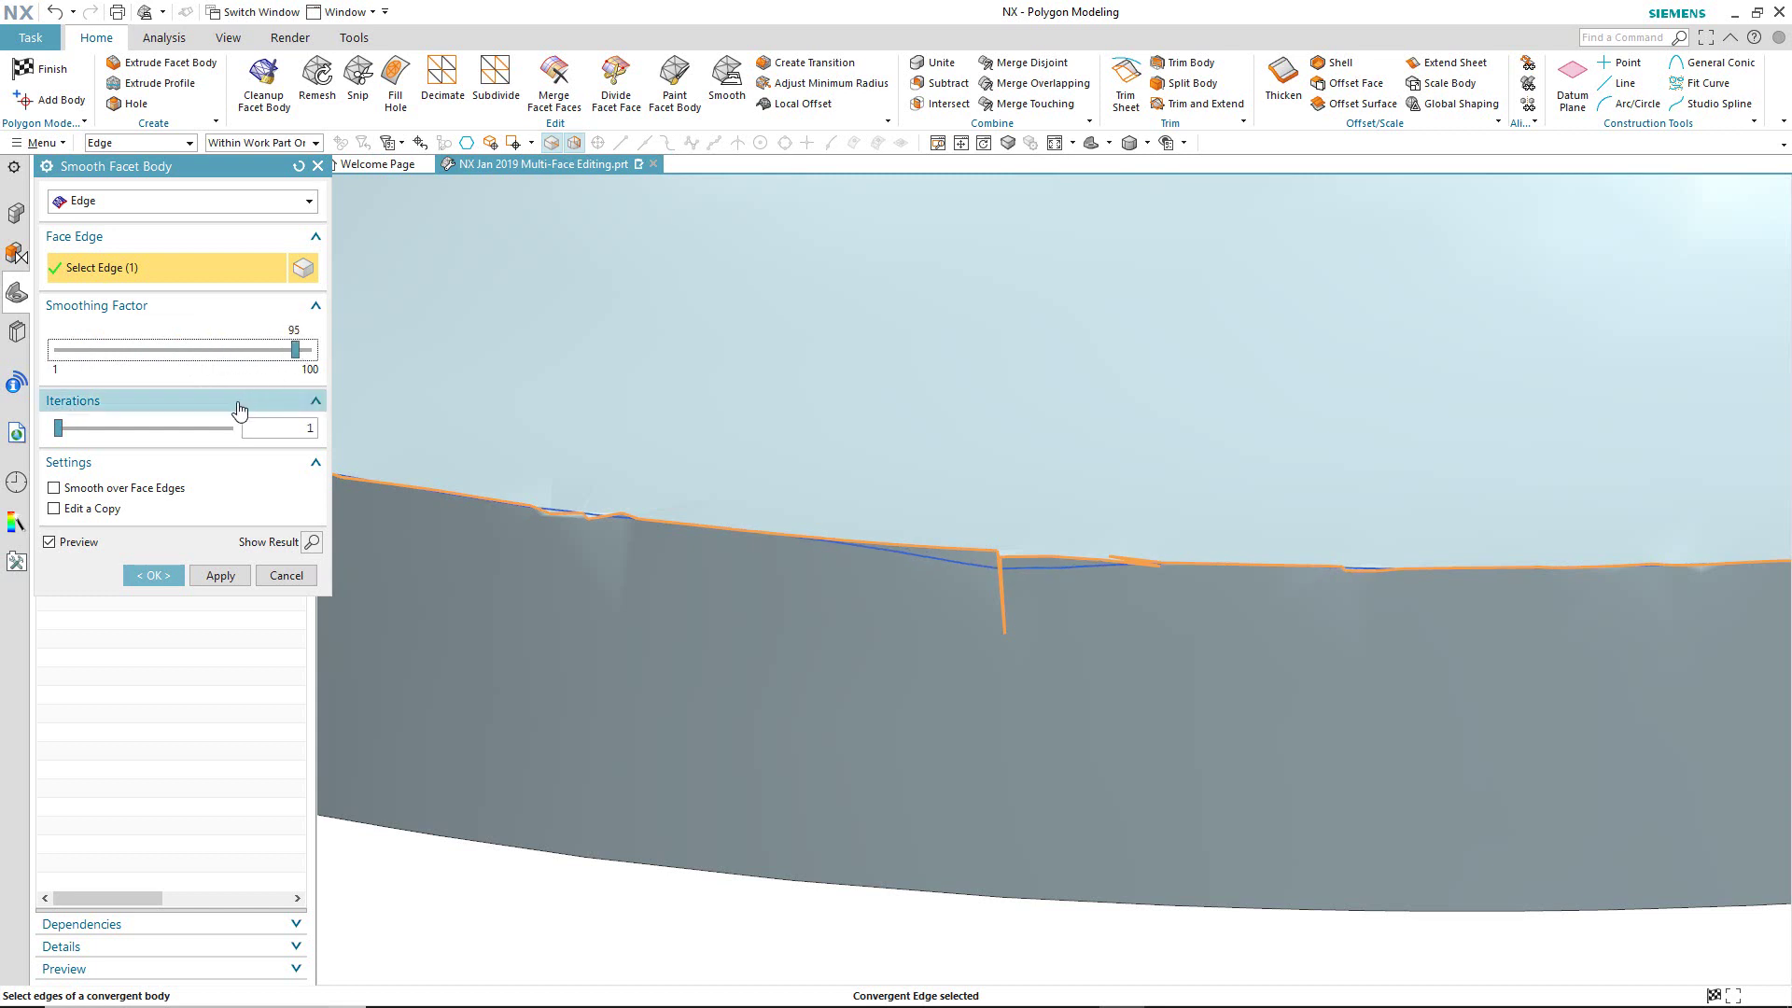
click(85, 427)
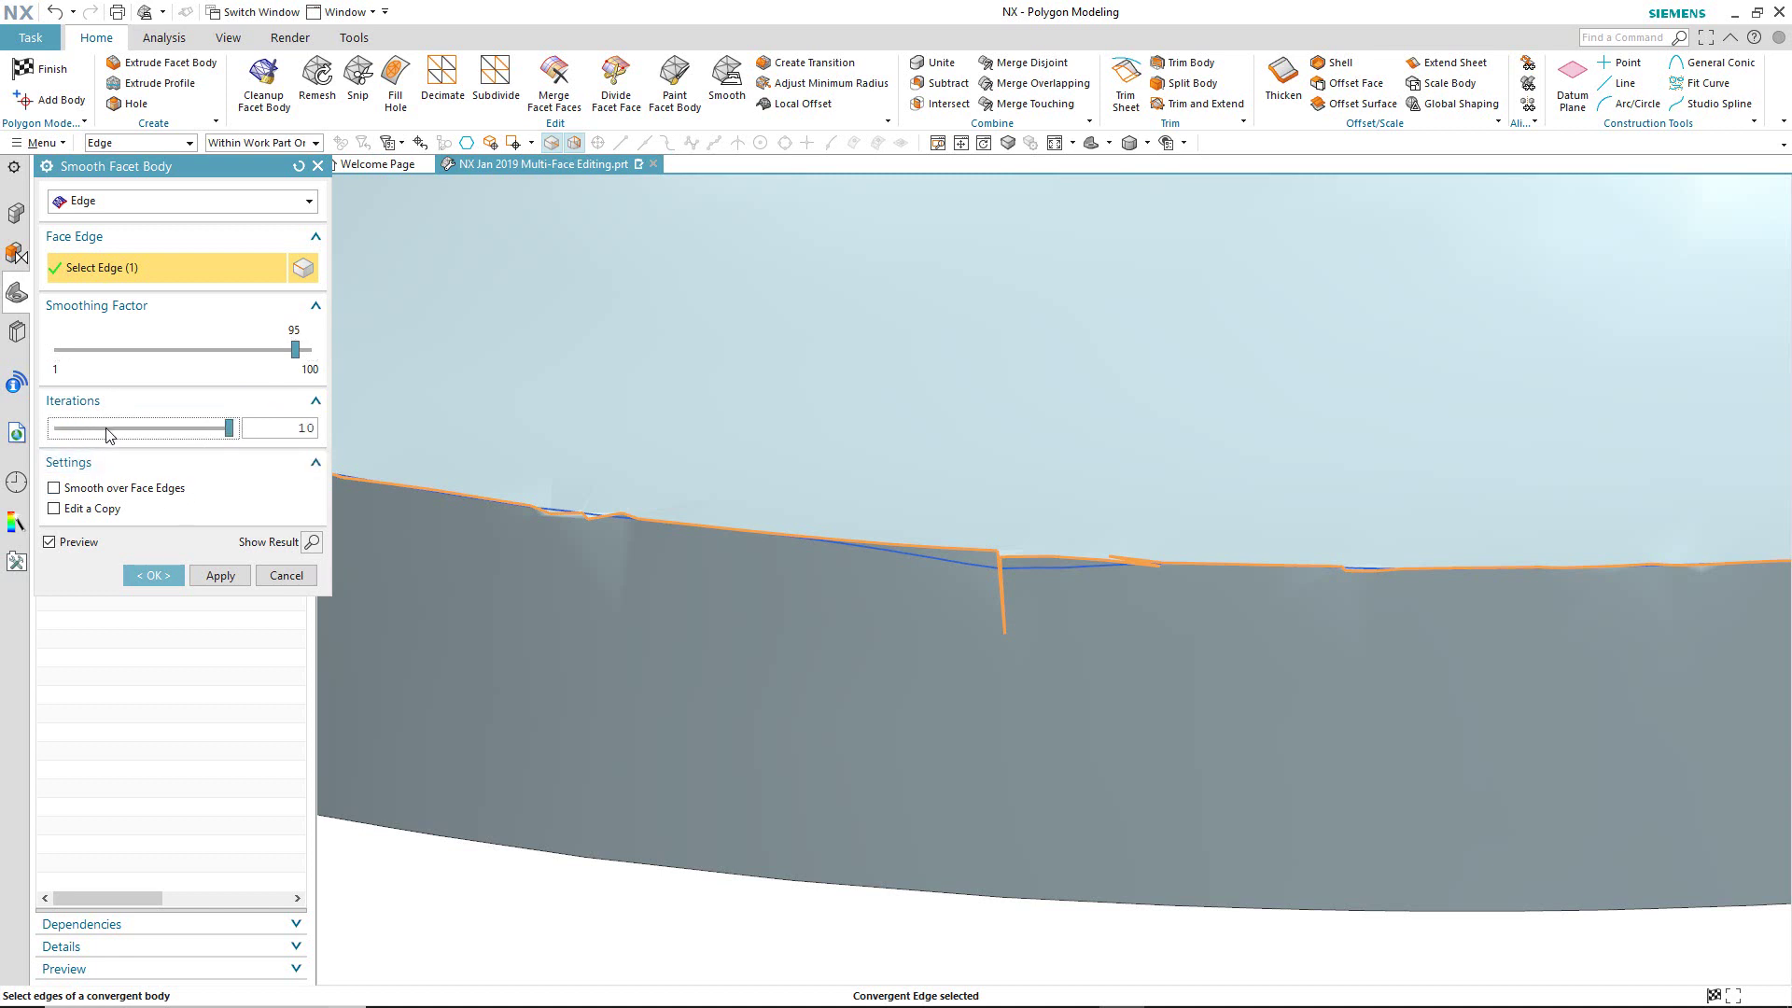
click(154, 576)
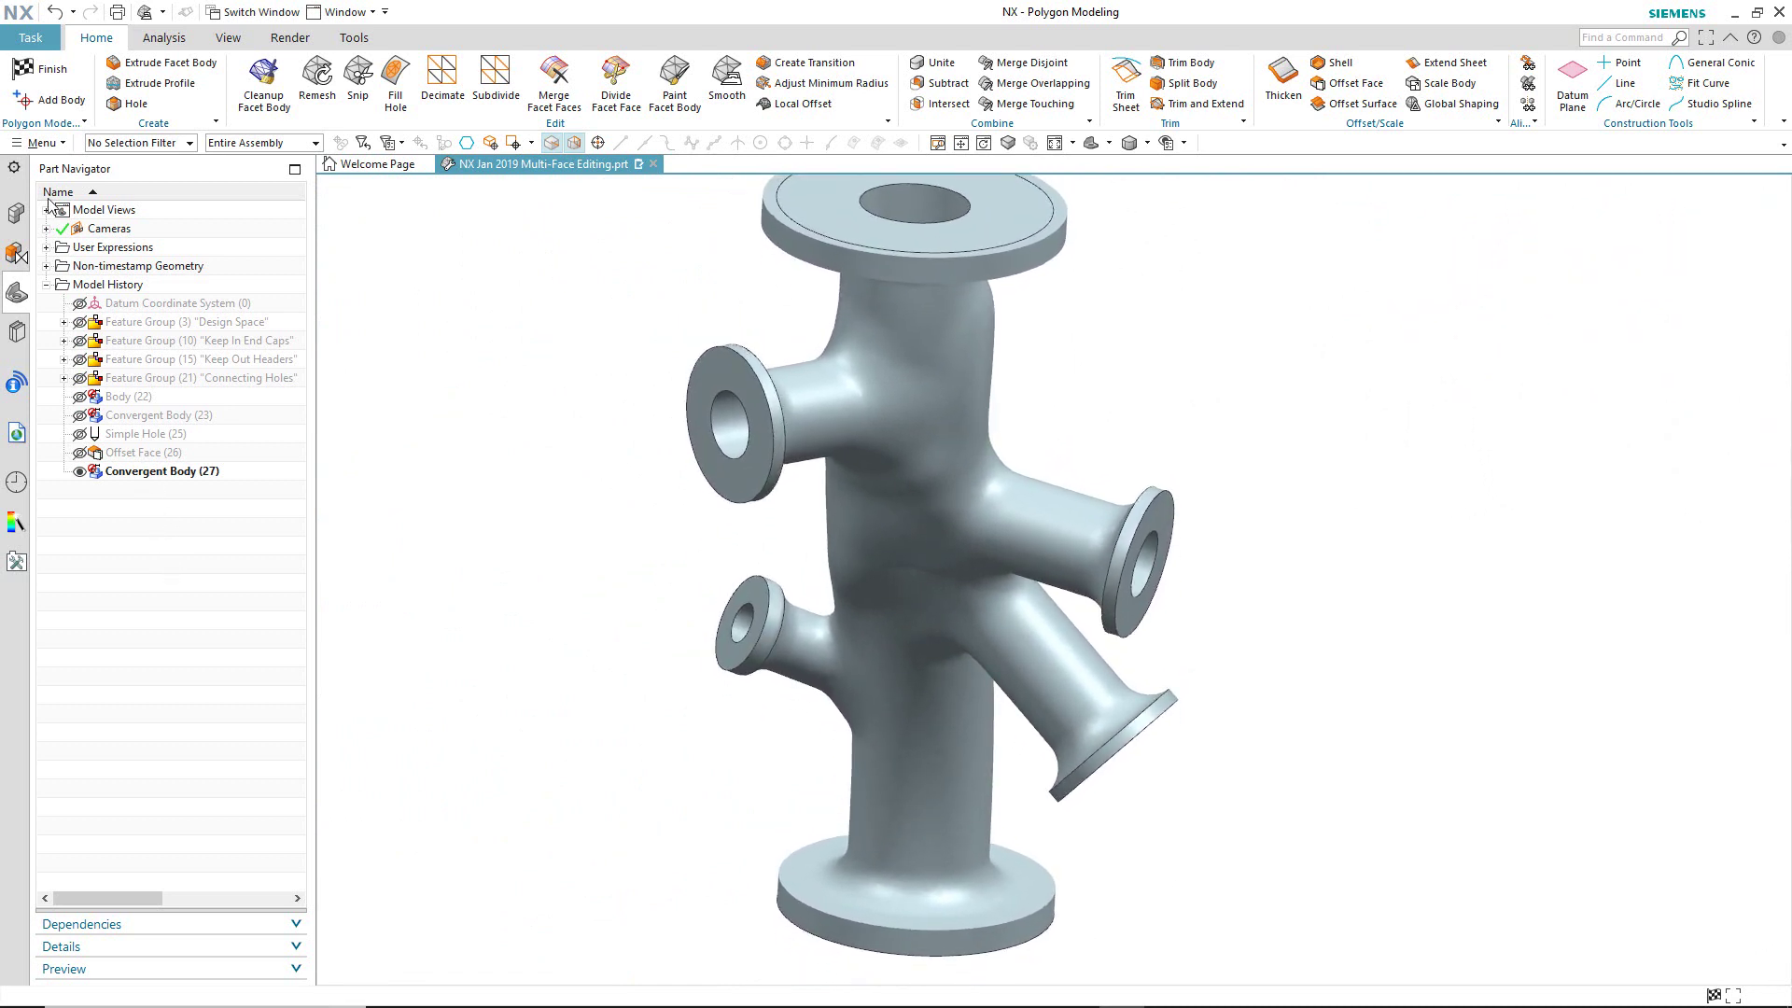
- Exit polygon modelling and review Convergent Body (23), Simple Hole (25) and Offset Face (26) in history
click(42, 73)
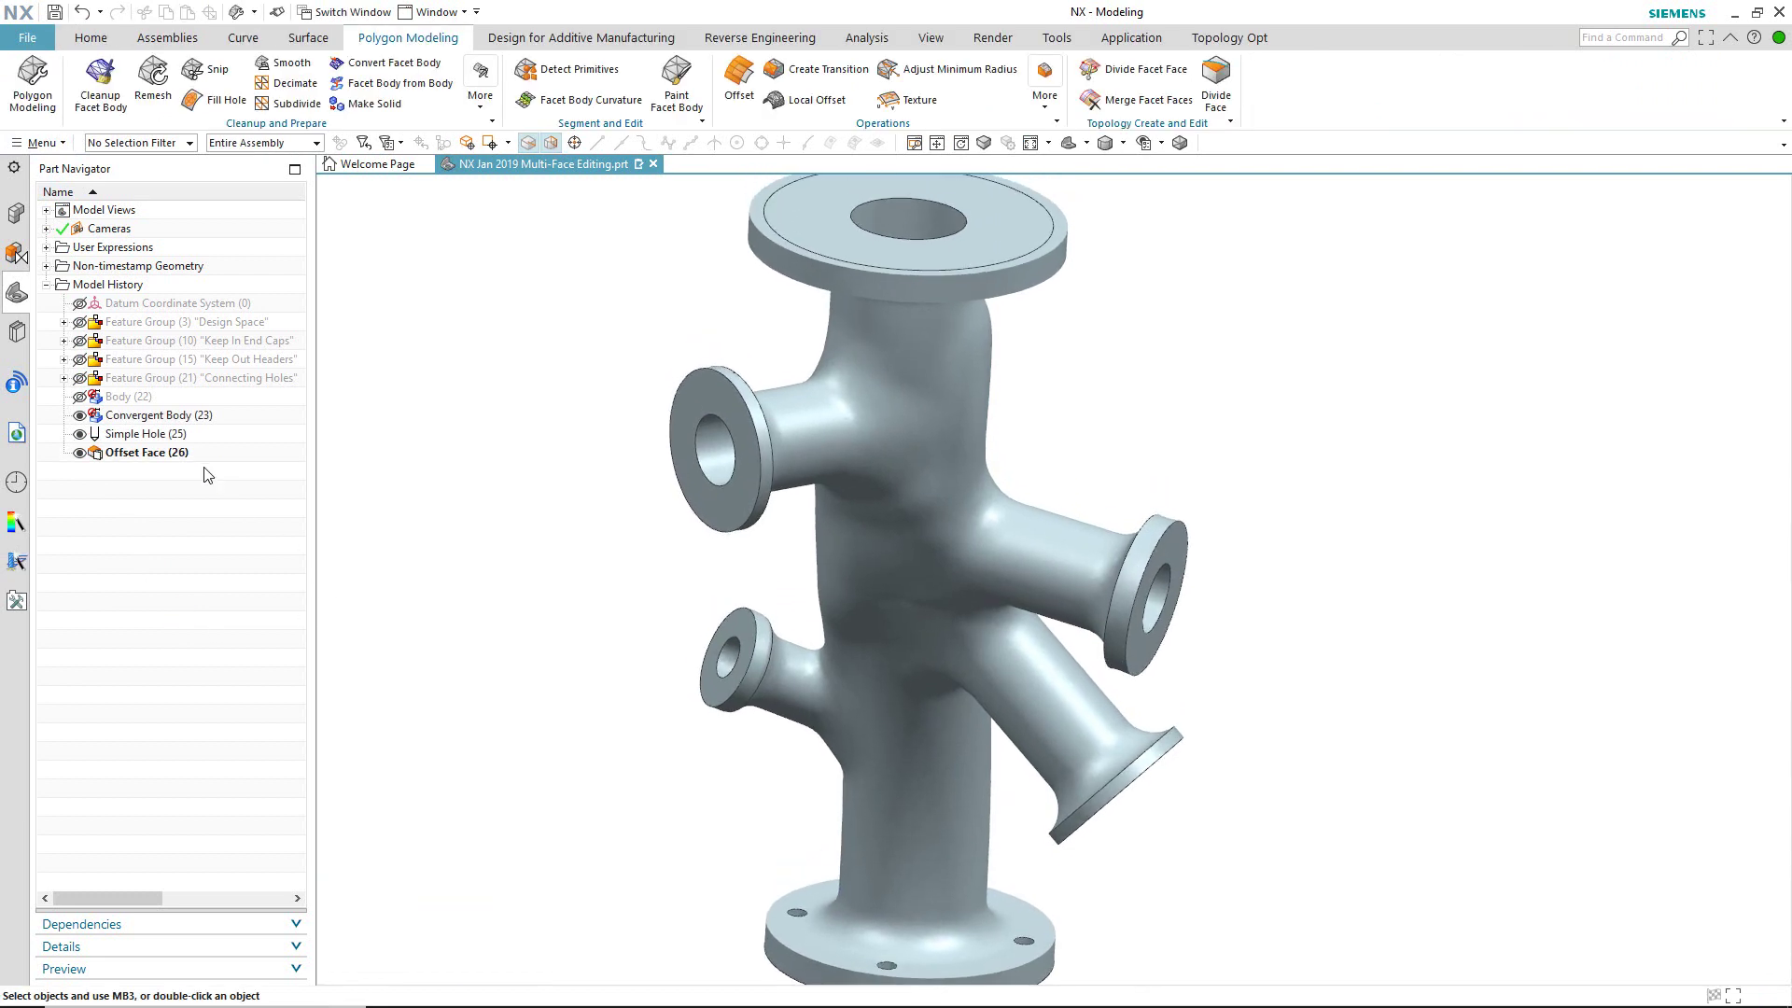
click(187, 417)
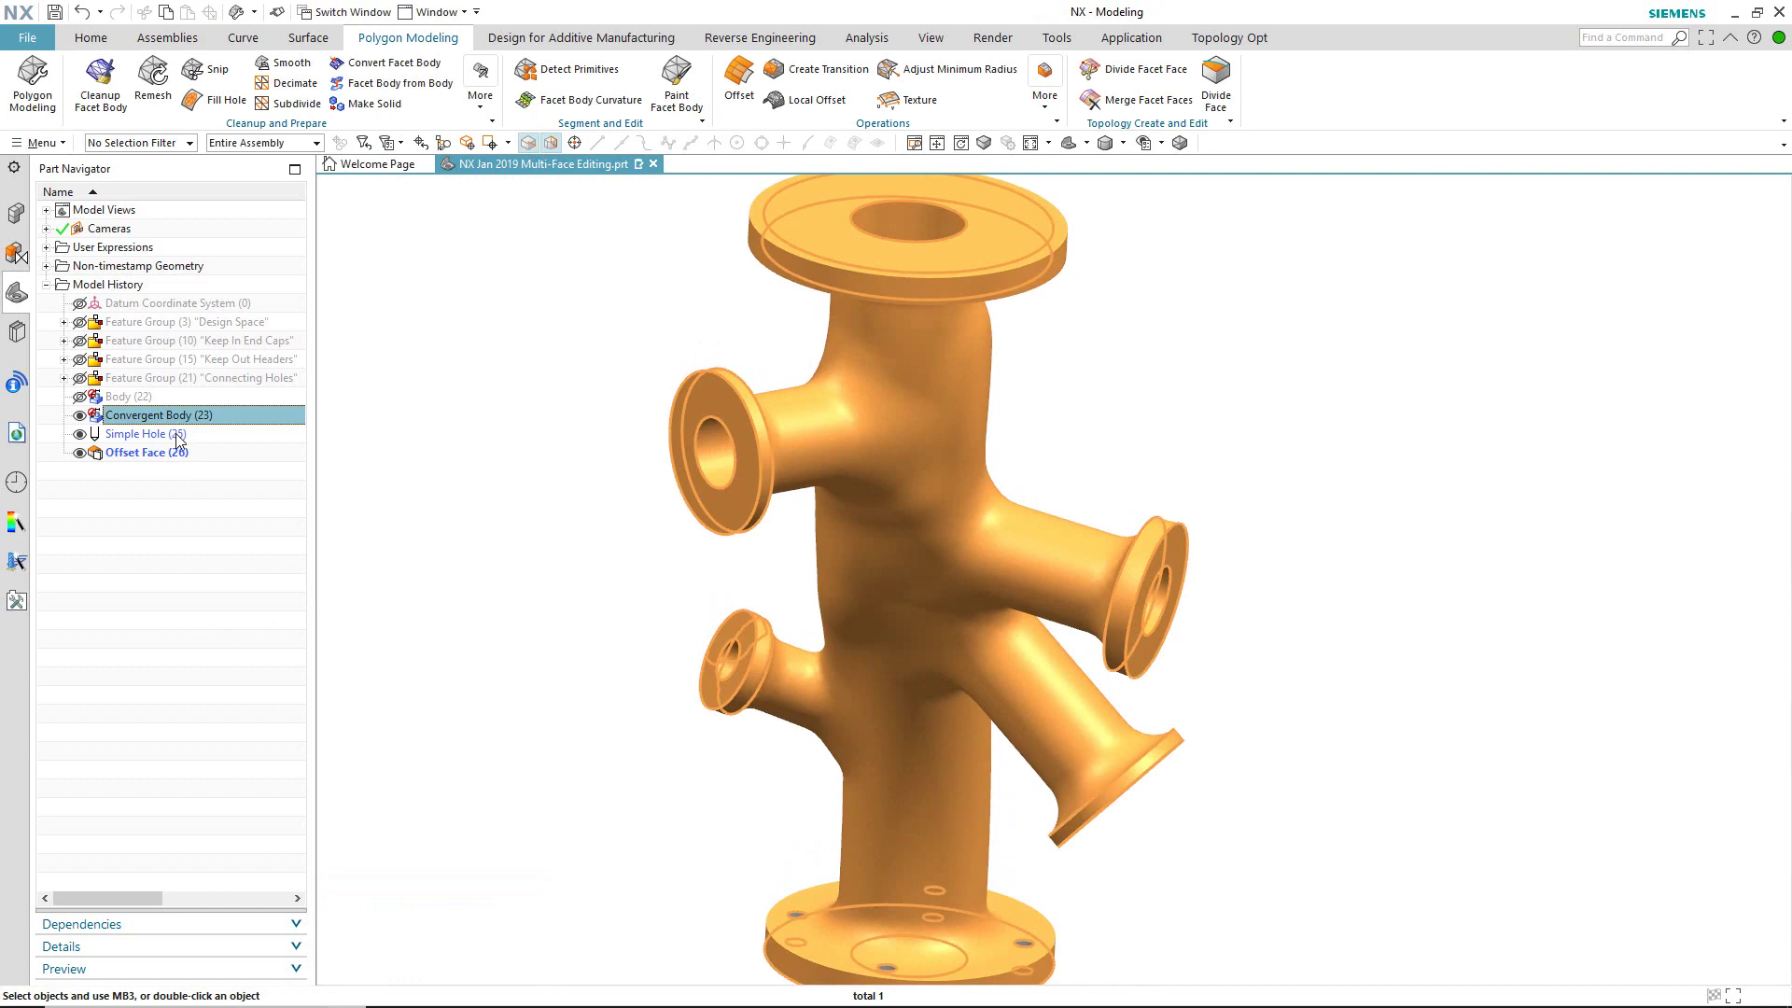
click(178, 435)
click(177, 454)
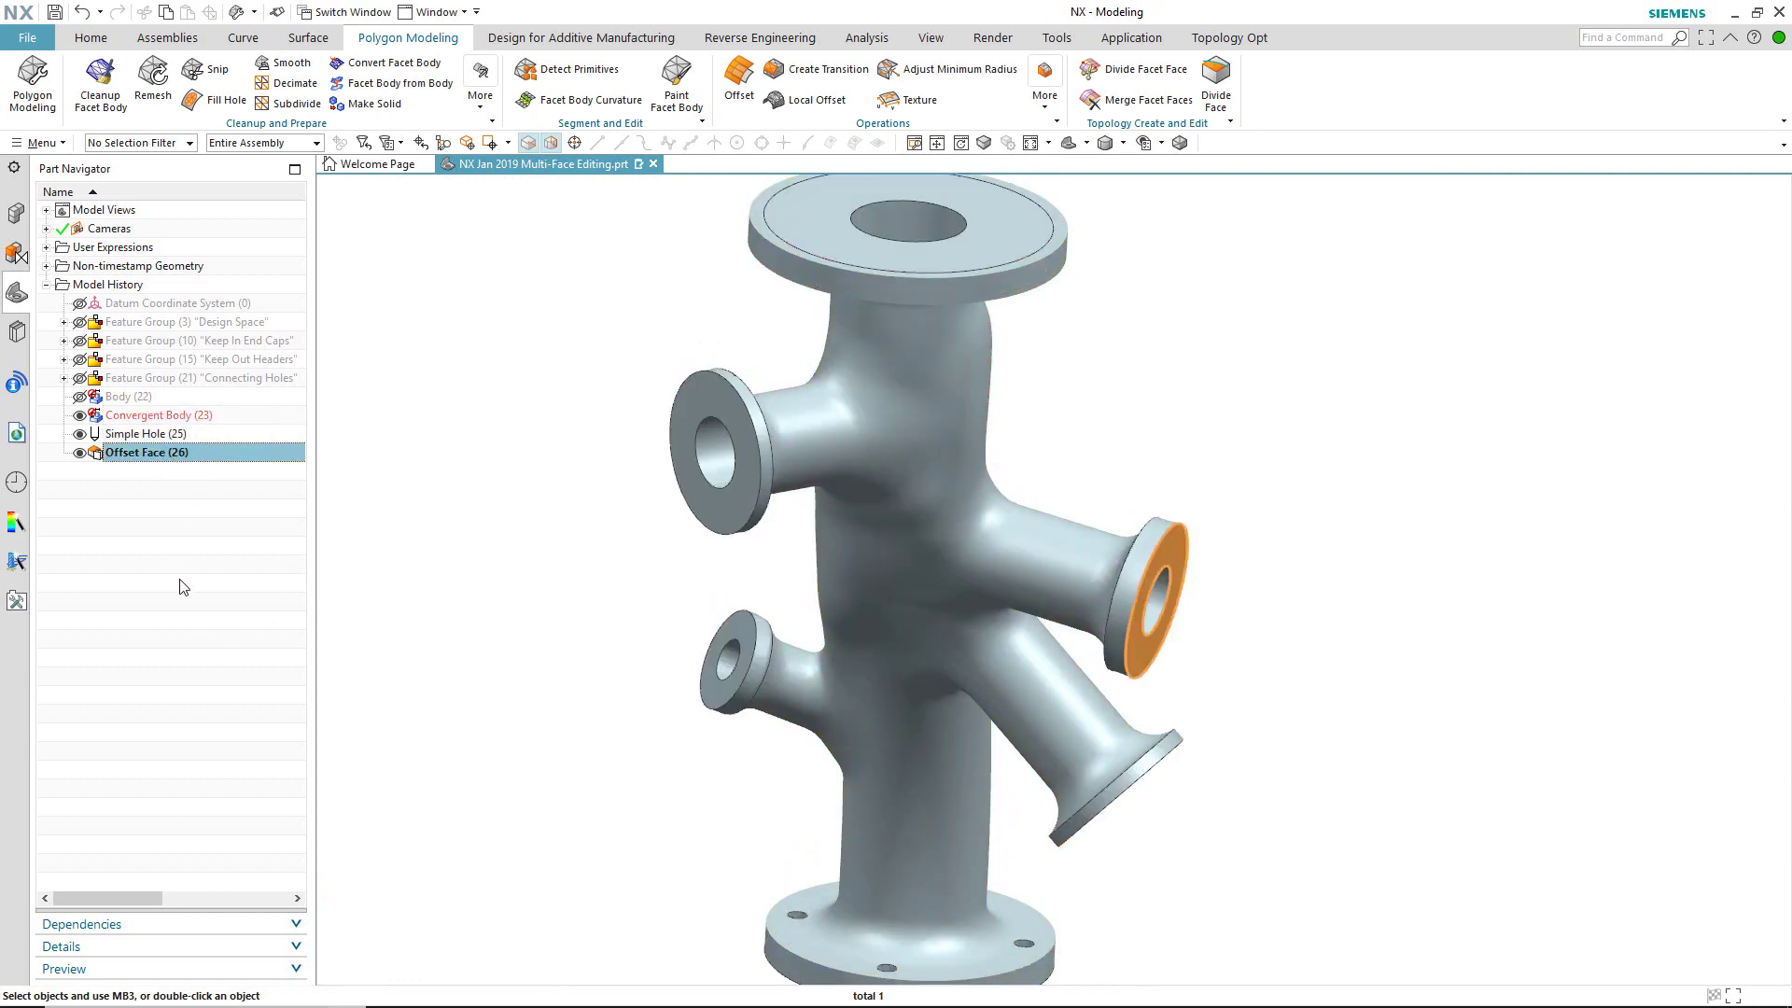